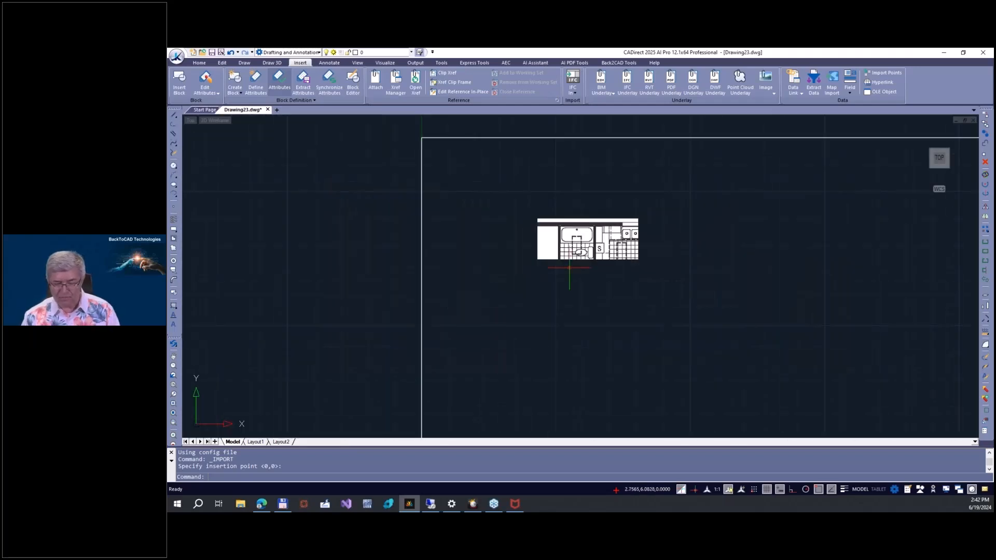
Close the drawing that holds the previously imported floor plan.
scroll(569, 268, "up", 5)
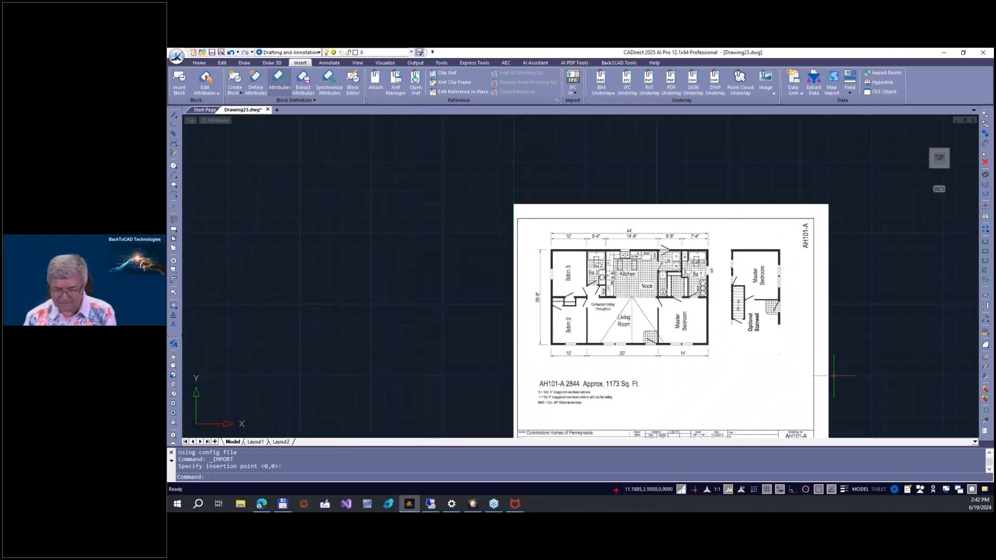
scroll(825, 371, "up", 2)
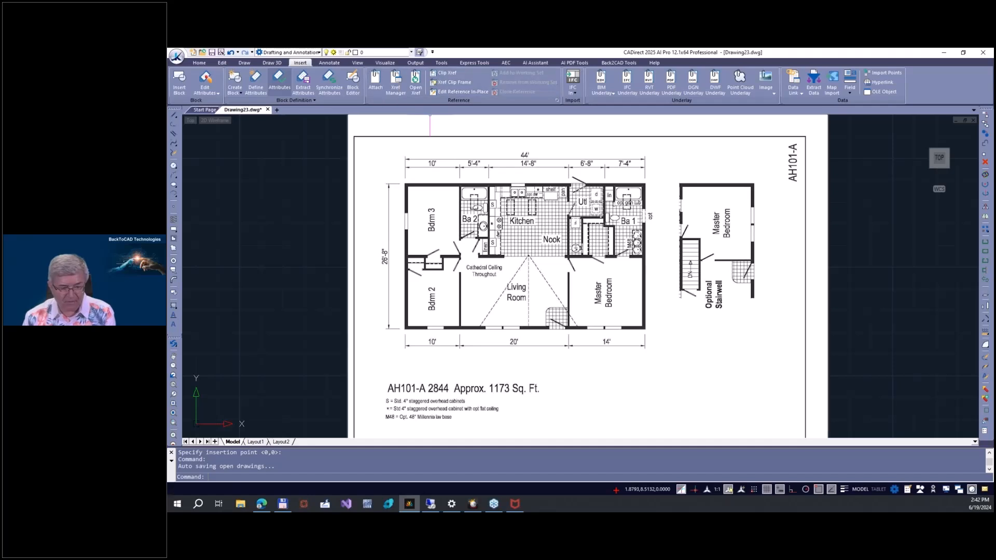
left_click(268, 110)
left_click(583, 293)
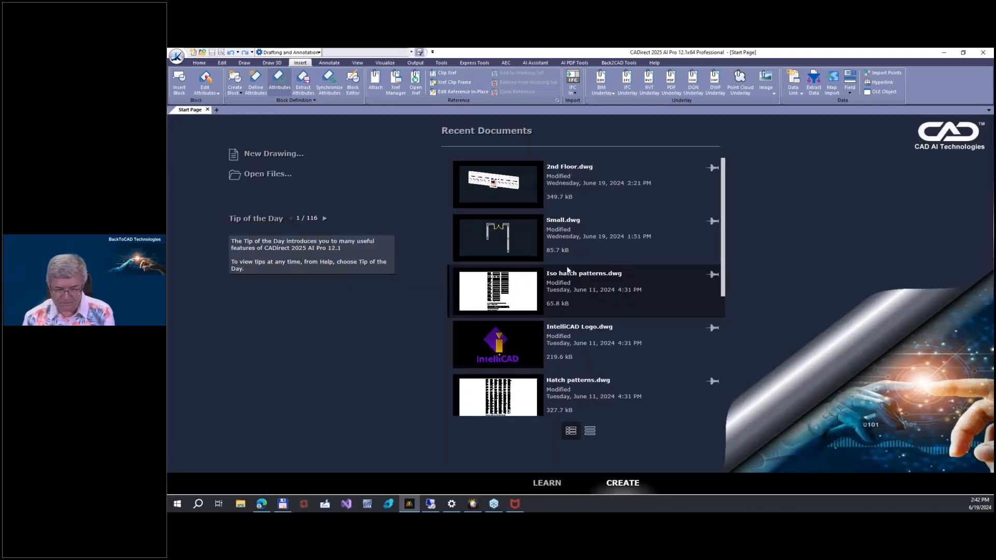
Create a new drawing based on the icad.dwt template.
left_click(176, 56)
left_click(197, 80)
left_click(625, 339)
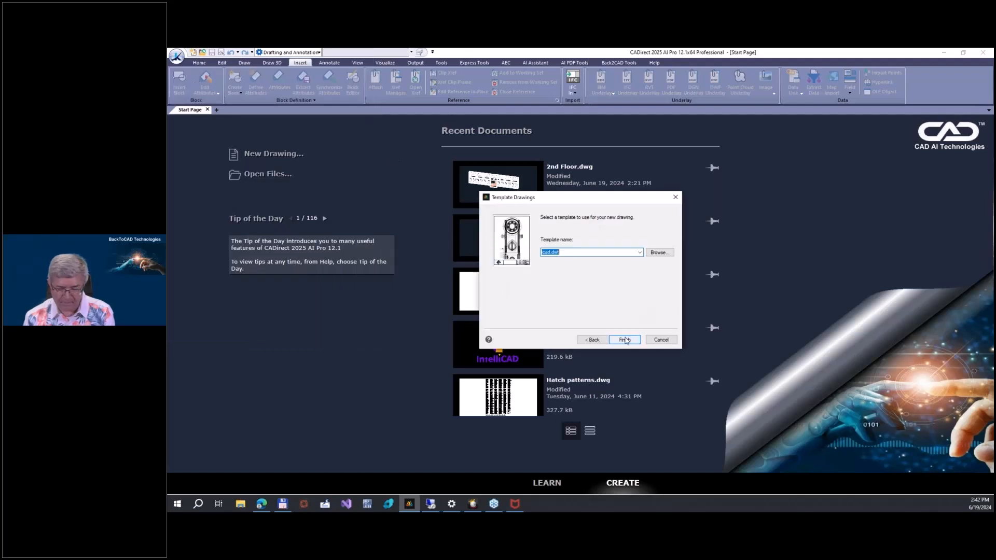
left_click(624, 339)
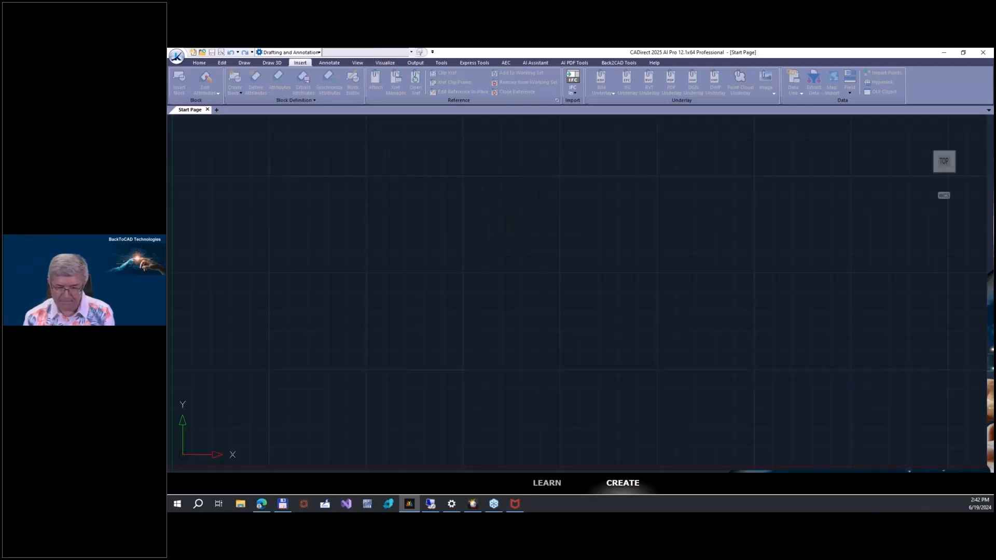
Start the AI PDF import and choose print2cad-example-5-hv.pdf from the PDF folder as its input file.
left_click(619, 63)
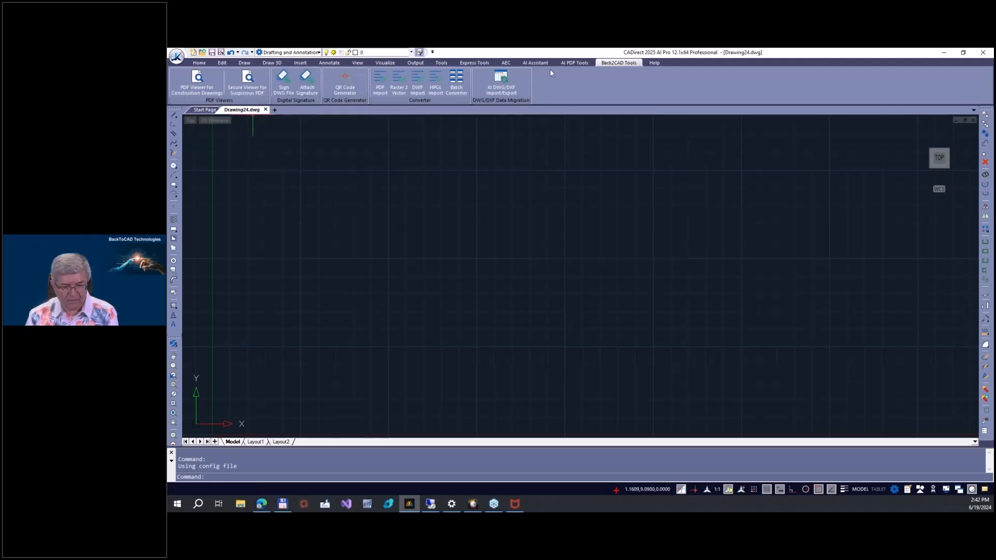
left_click(576, 63)
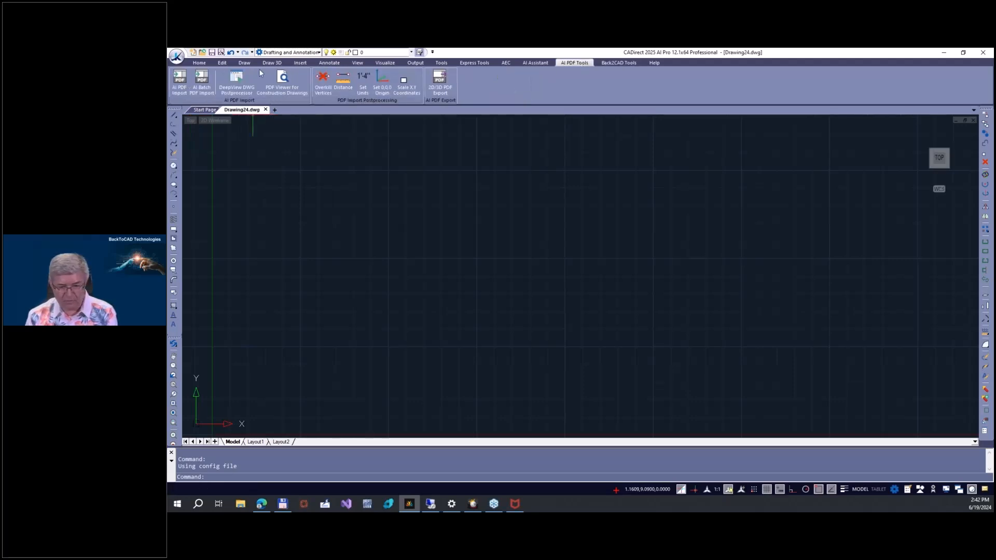
left_click(178, 83)
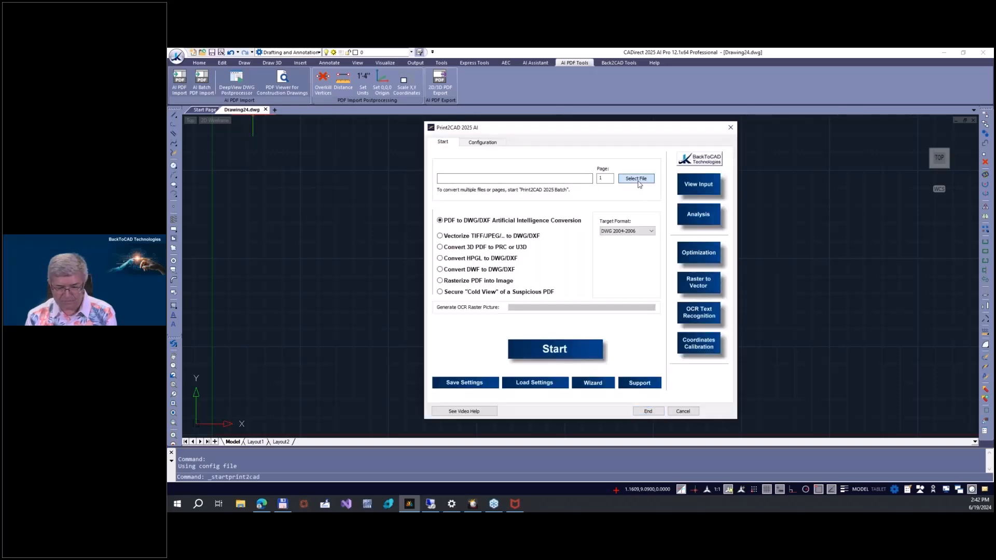
left_click(638, 181)
double_click(610, 204)
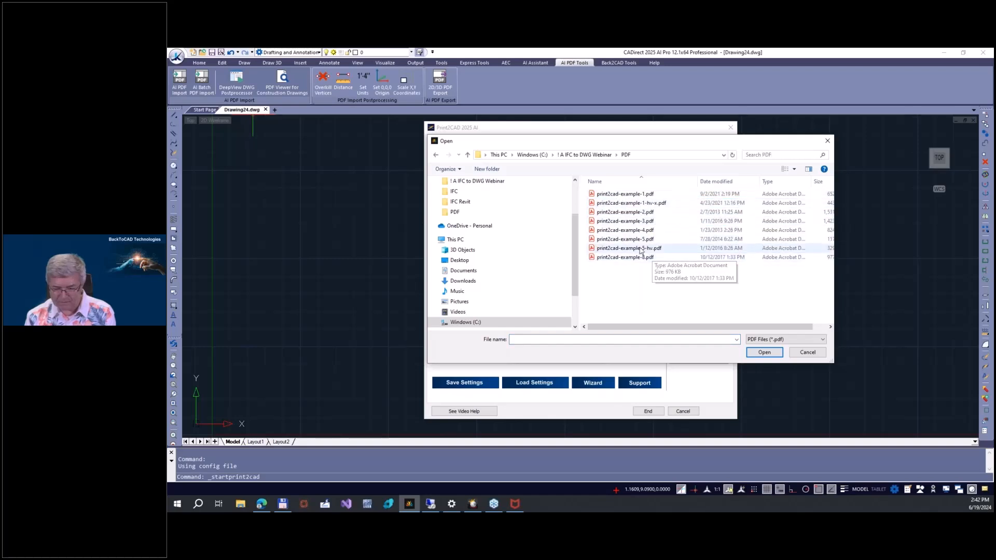
double_click(640, 249)
View the input PDF and examine the scan quality of walls, labels and dimensions around Bdrm 2 and the Living Room.
left_click(699, 186)
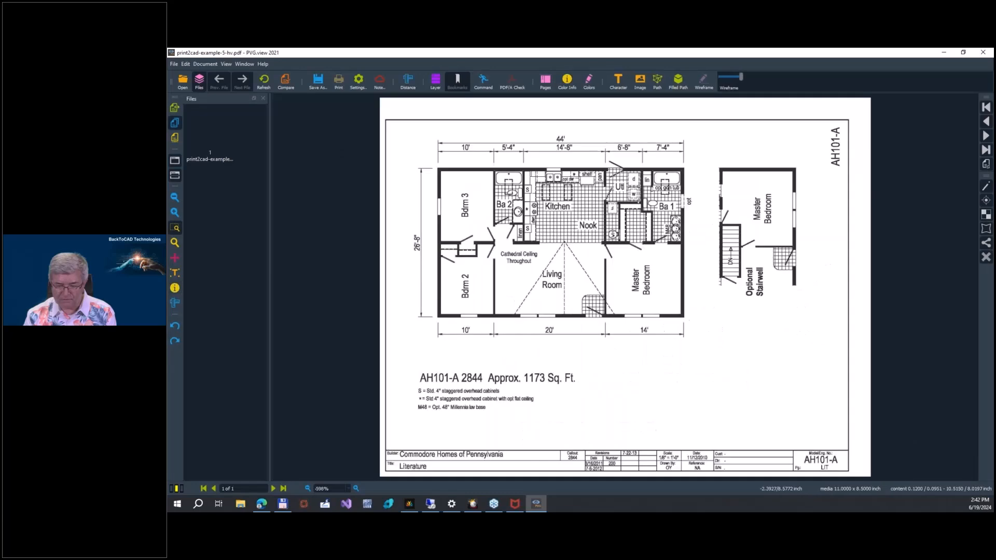
left_click_drag(419, 154, 564, 267)
scroll(462, 306, "down", 1)
scroll(535, 200, "up", 3)
scroll(590, 255, "down", 3)
scroll(772, 226, "down", 3)
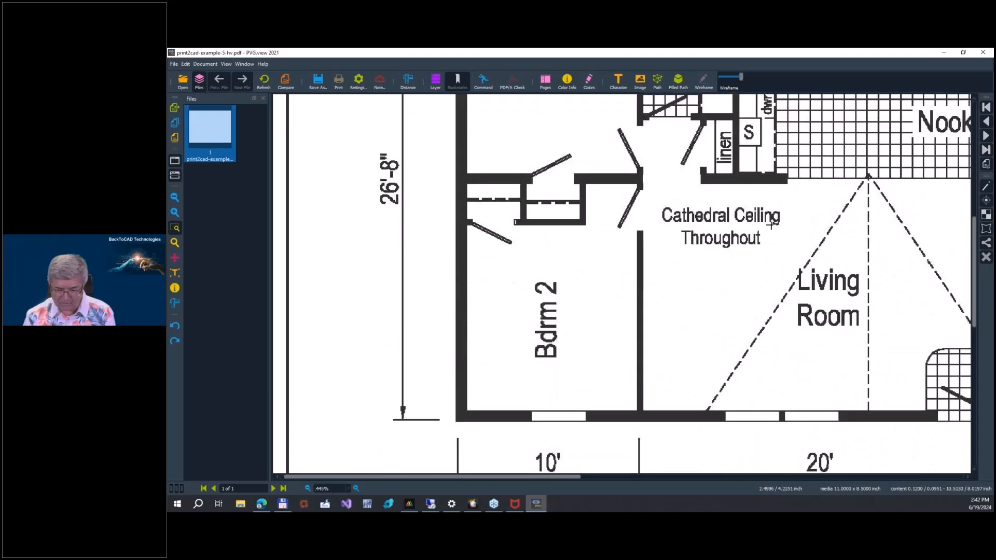
scroll(625, 270, "down", 2)
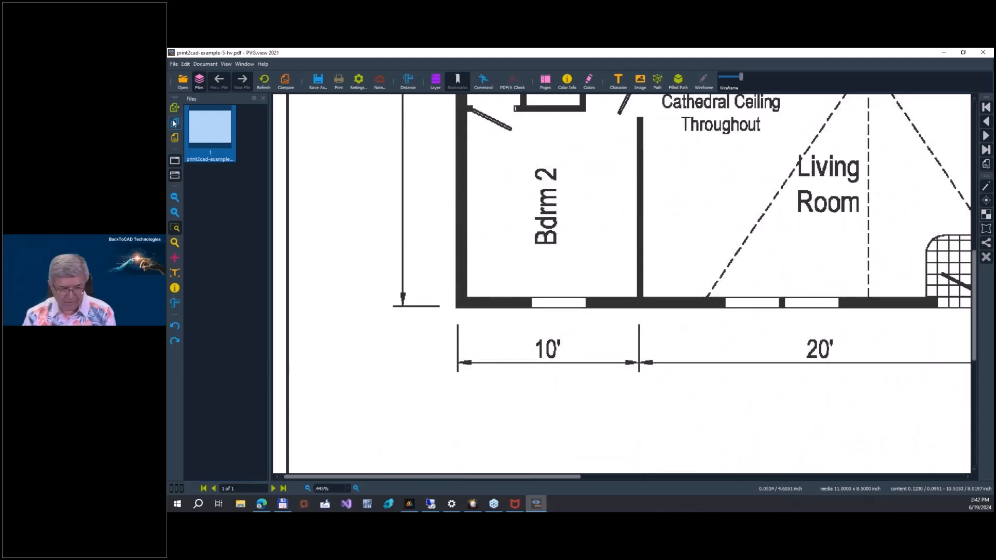
left_click(174, 123)
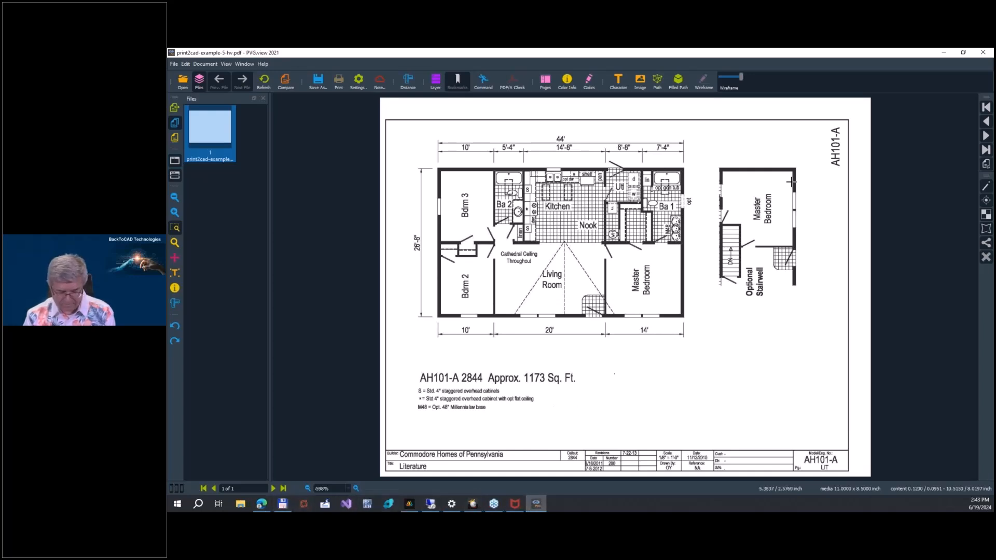
left_click(946, 53)
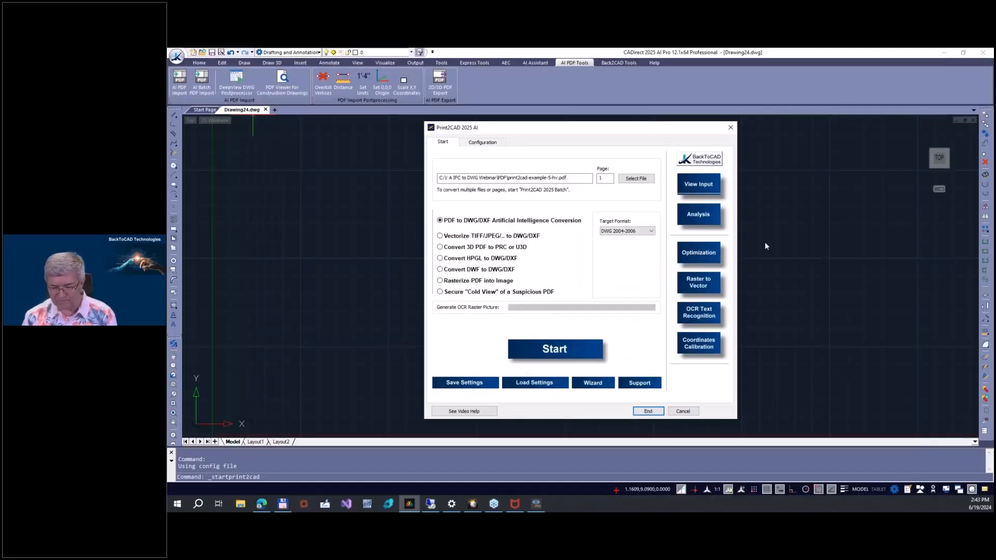
Set the raster-to-vector method to Solidization (suitable for Poor Quality Scans) and convert the PDF into the drawing.
left_click(699, 285)
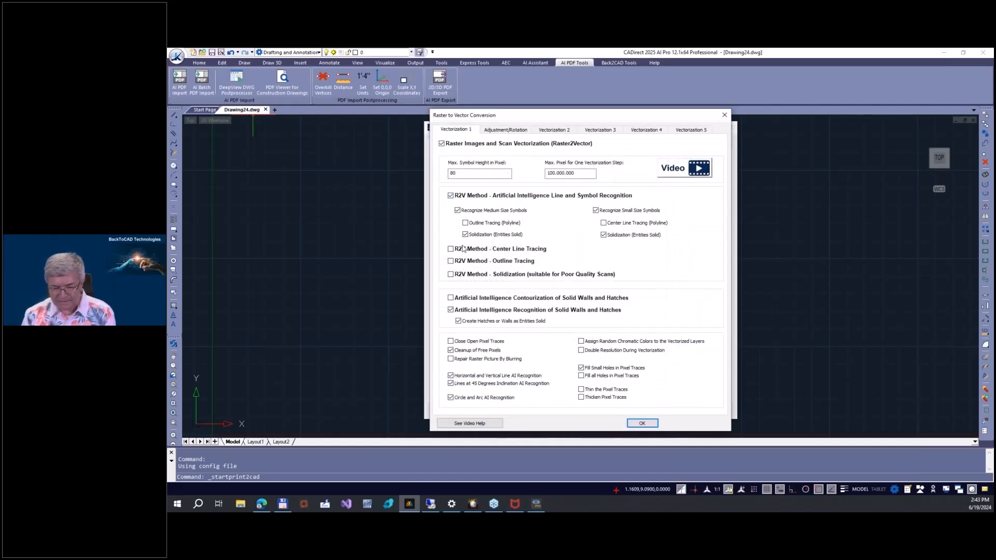
left_click(450, 274)
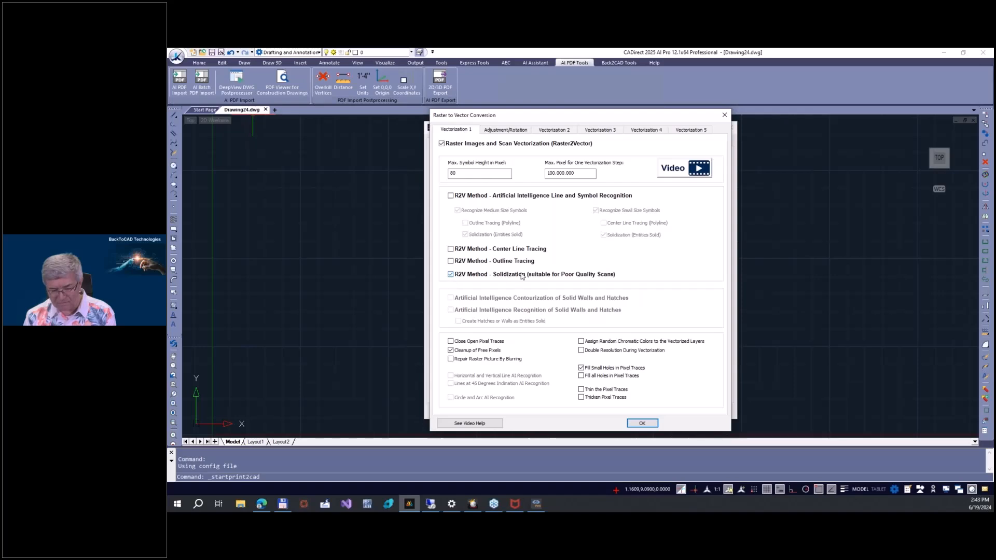
left_click(642, 424)
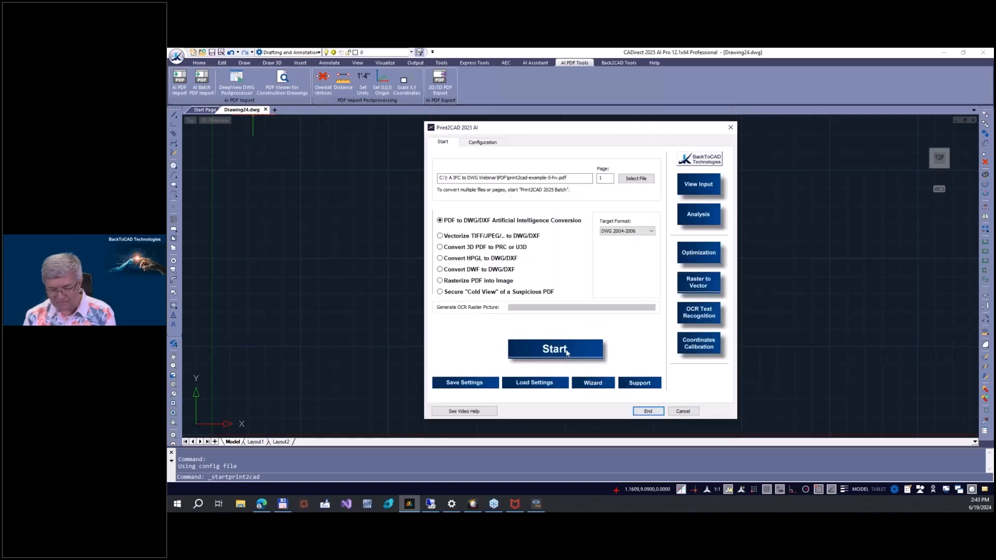
left_click(568, 352)
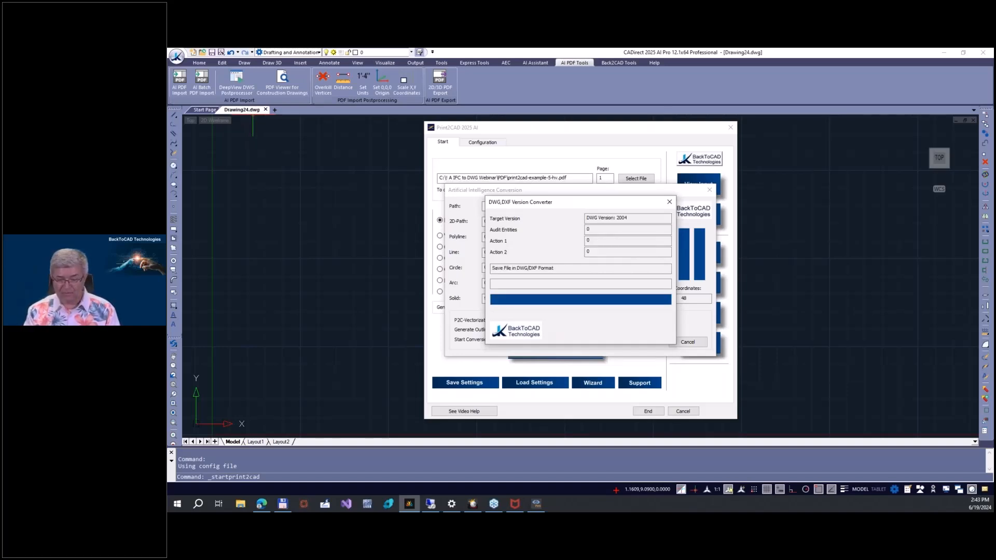
left_click(334, 417)
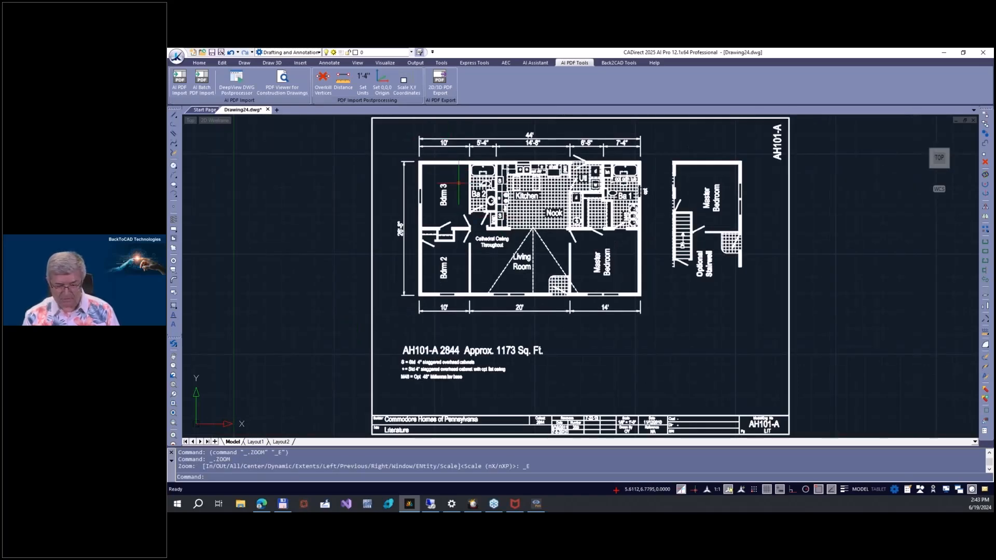
Erase the vectorized Bdrm 3 label from the floor plan.
scroll(453, 194, "up", 4)
left_click(413, 152)
left_click(456, 235)
key("Delete")
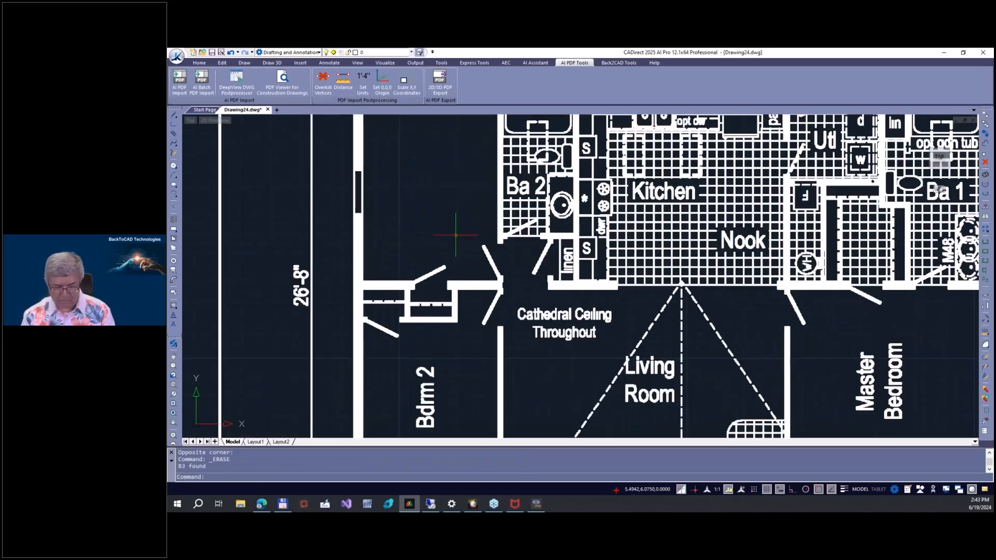
Move the 10' dimension text below Bdrm 2 up and to the left, off its dimension line.
scroll(456, 236, "down", 4)
scroll(456, 349, "up", 5)
left_click(360, 288)
left_click(418, 322)
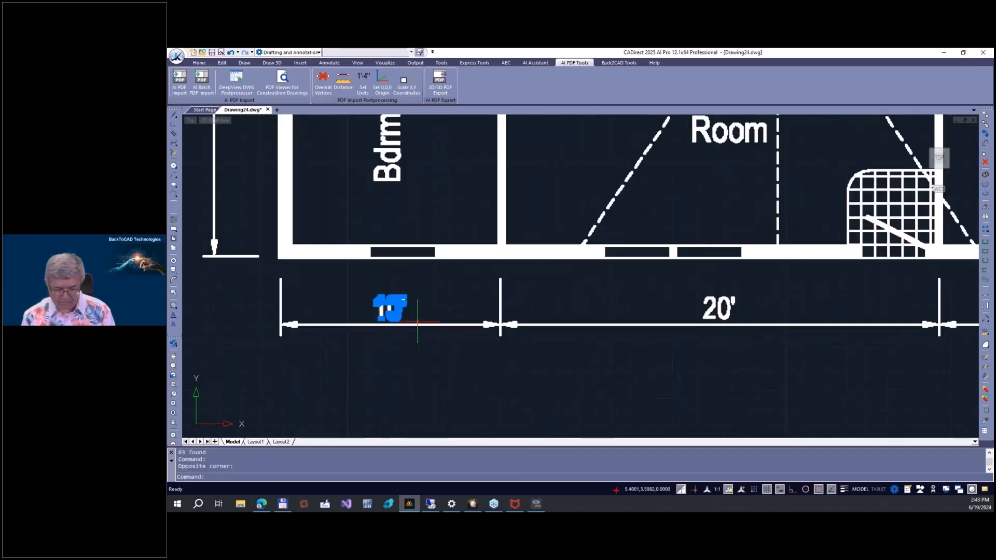
left_click(222, 63)
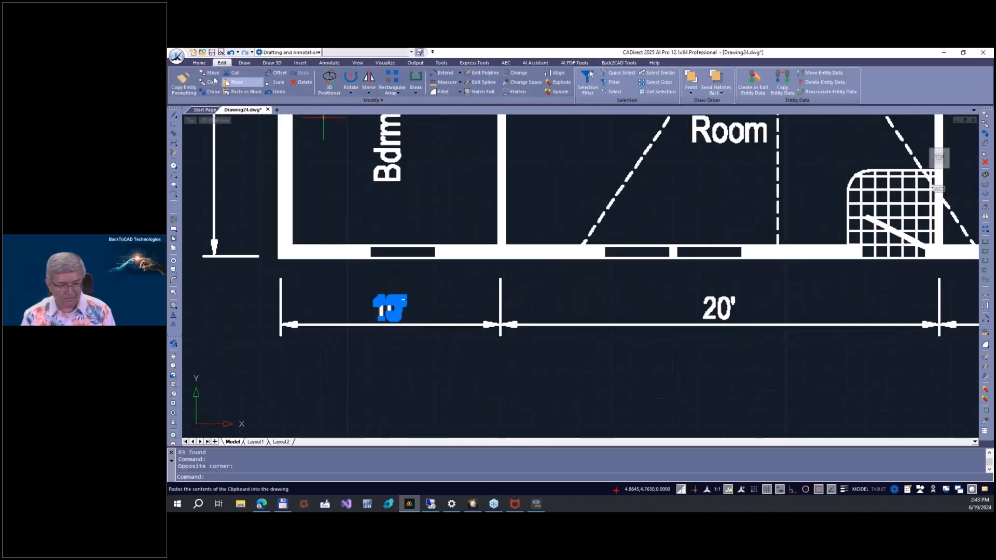
left_click(212, 73)
left_click(441, 291)
key("Escape")
key("Escape")
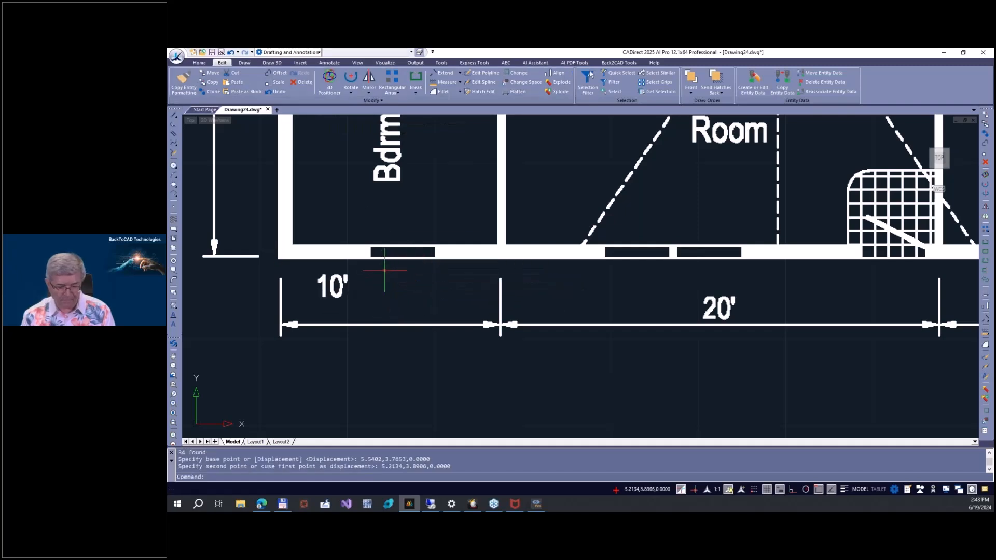
Give the drawing area a white background and turn off the grid.
scroll(503, 279, "down", 2)
scroll(503, 278, "down", 3)
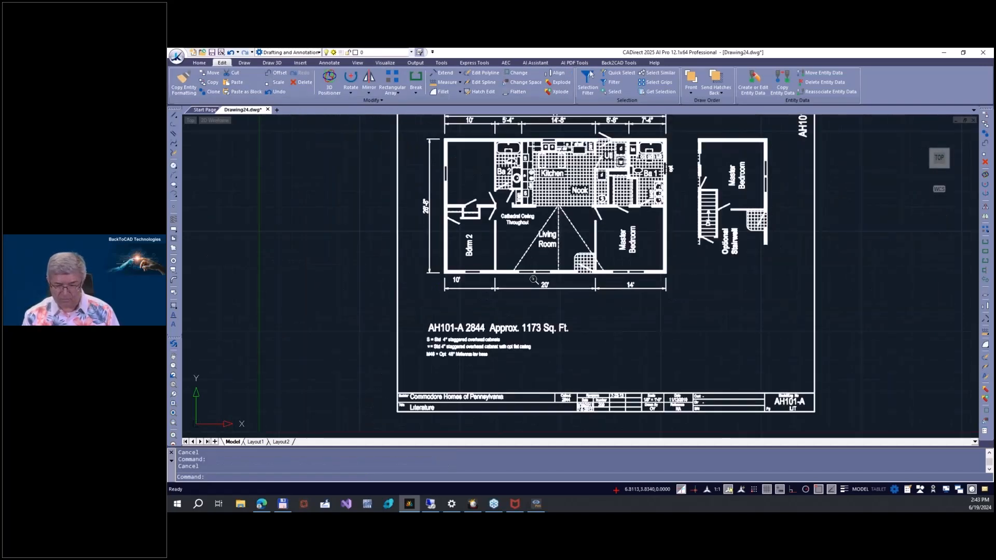
left_click(654, 63)
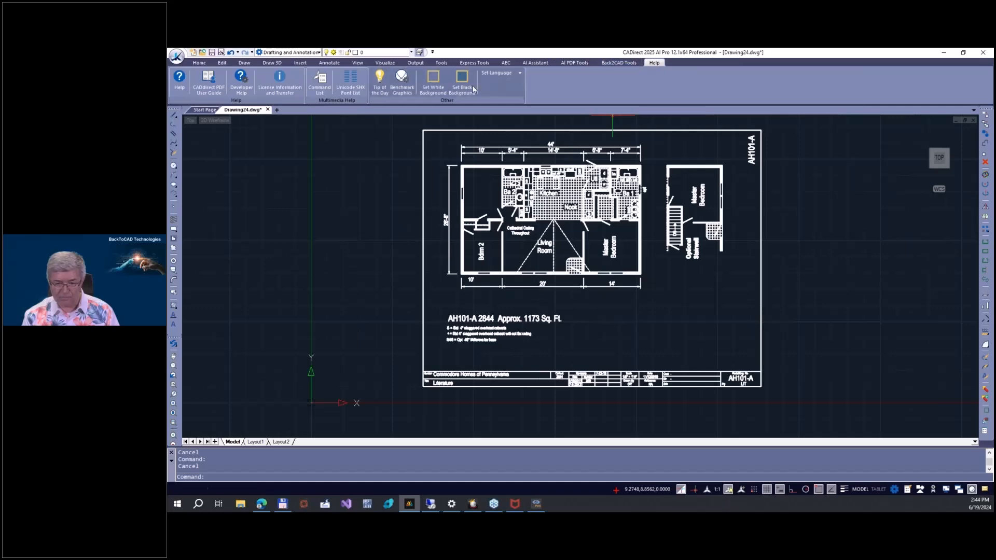
left_click(435, 82)
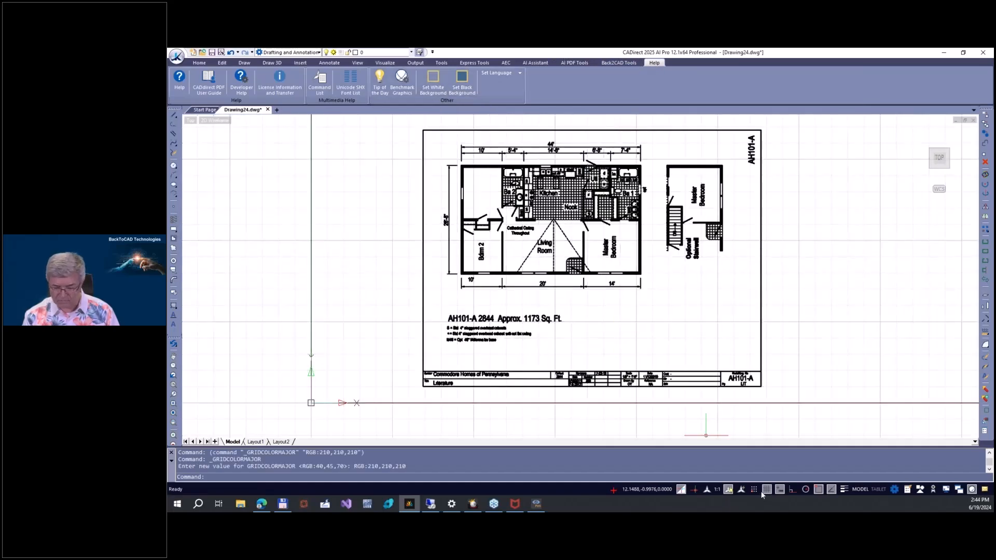
left_click(767, 489)
Compare the vectorized walls, dimensions and bathroom details near the plan's upper-left corner with the original PDF.
scroll(516, 202, "up", 5)
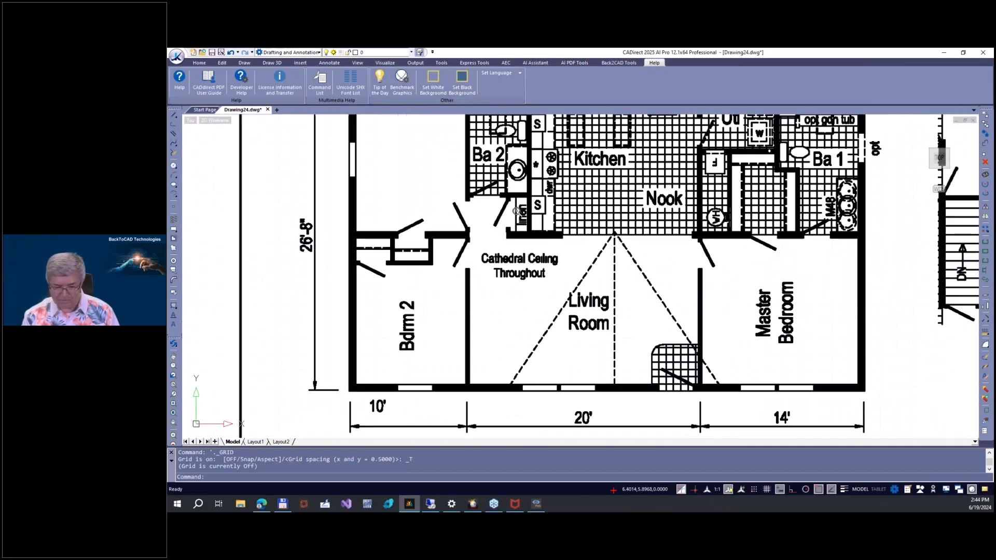
scroll(448, 229, "down", 5)
scroll(446, 241, "up", 8)
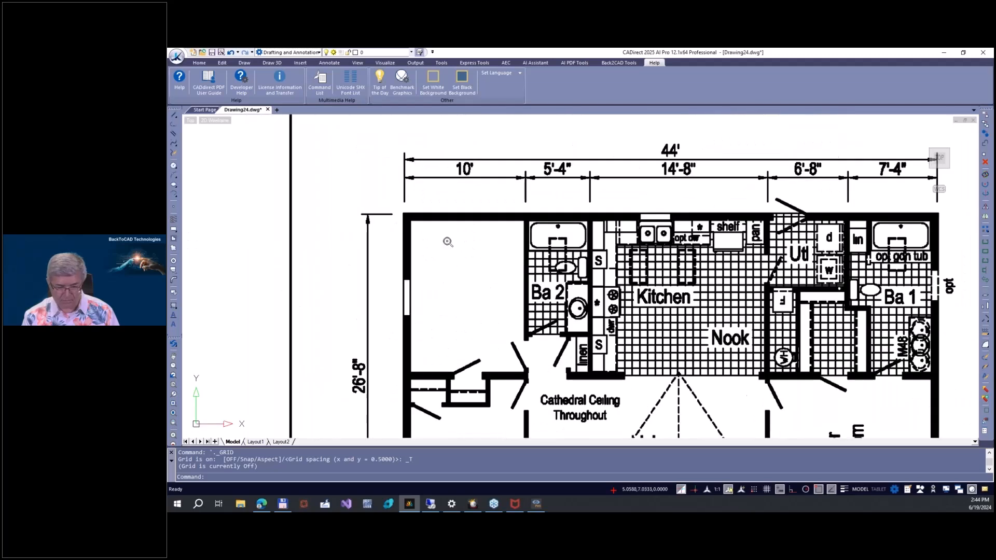
scroll(447, 242, "down", 5)
scroll(317, 238, "up", 8)
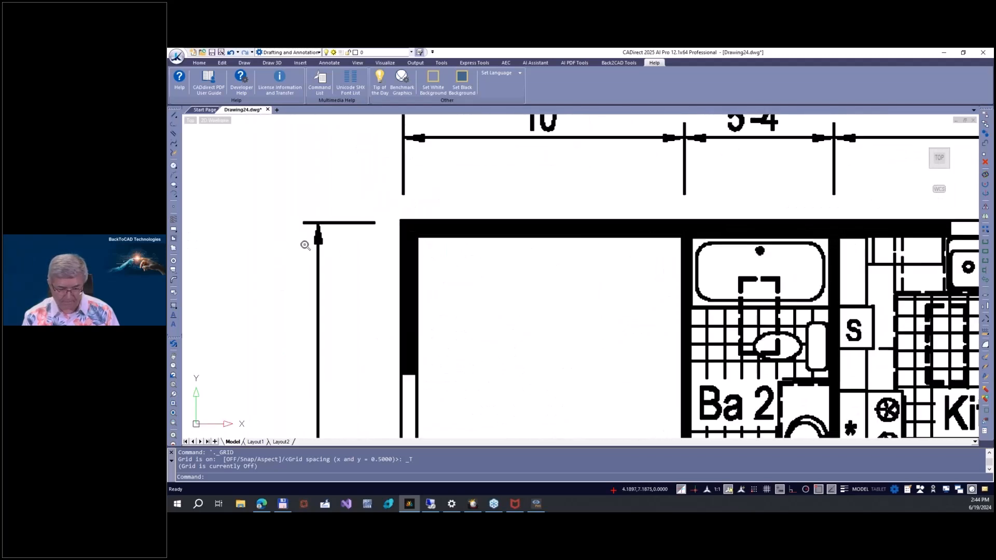
left_click(536, 503)
left_click_drag(403, 141, 496, 223)
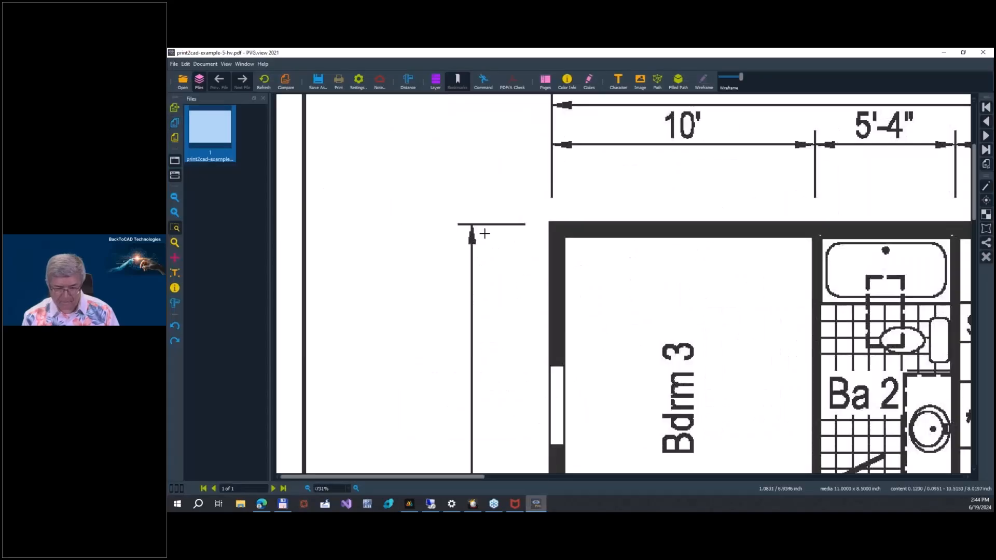
left_click(944, 52)
Erase the separate Master Bedroom and Optional Stairwell plan beside the main floor plan.
scroll(474, 219, "down", 8)
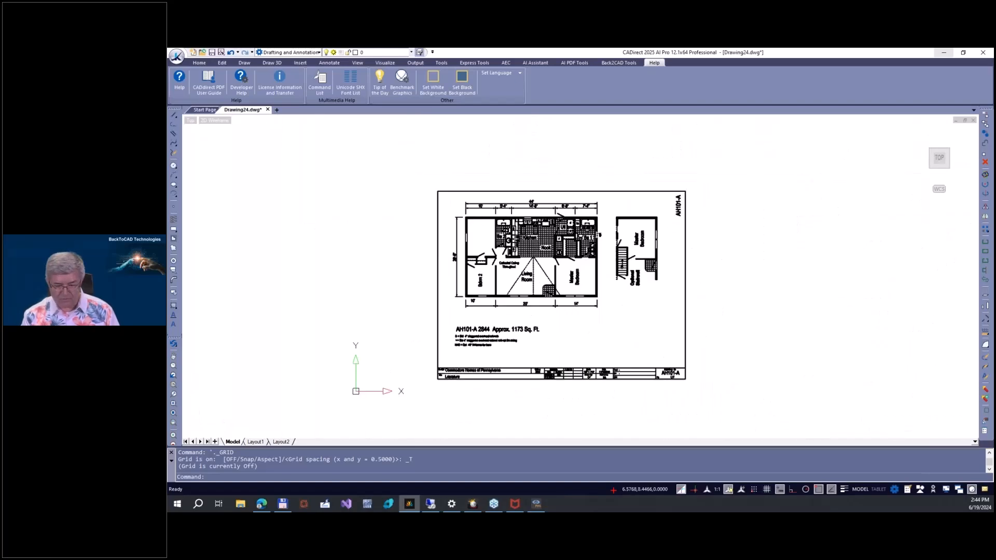
scroll(726, 307, "up", 2)
left_click(677, 303)
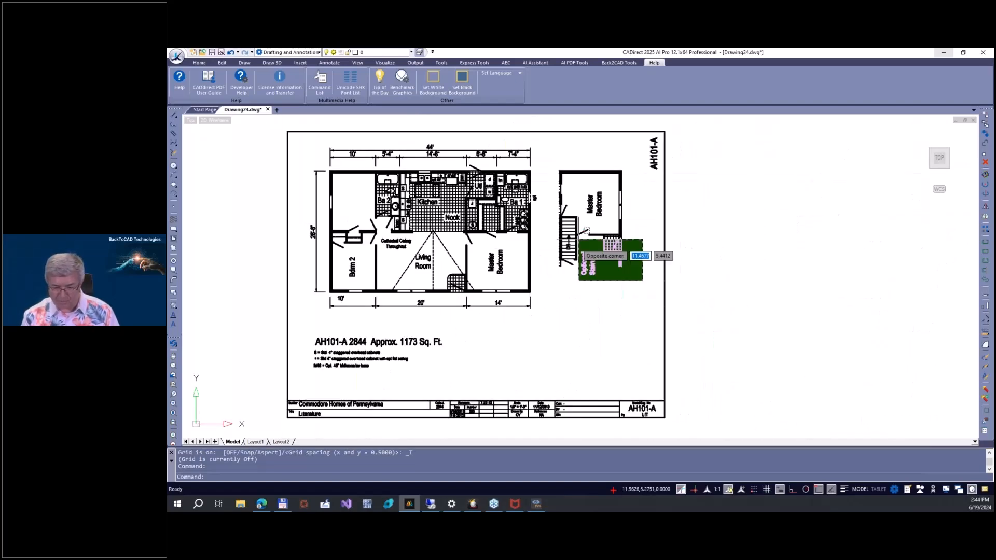
left_click(551, 151)
key("Delete")
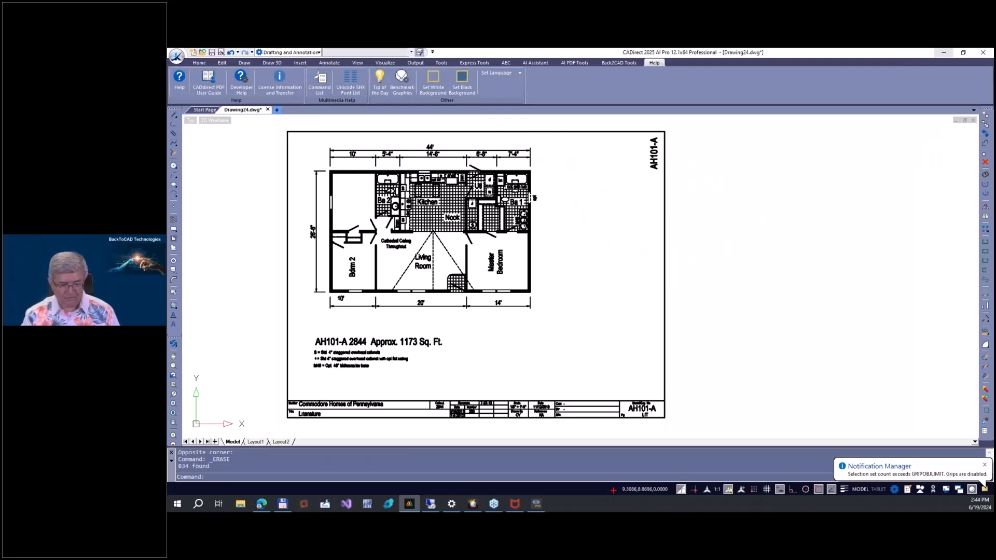
Create another new drawing and apply the white background to it.
left_click(276, 110)
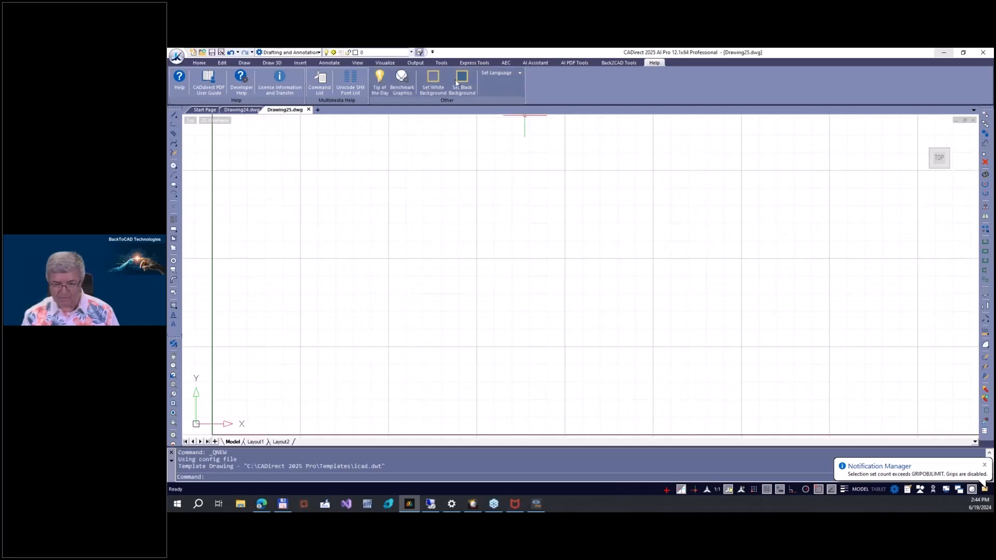
left_click(432, 80)
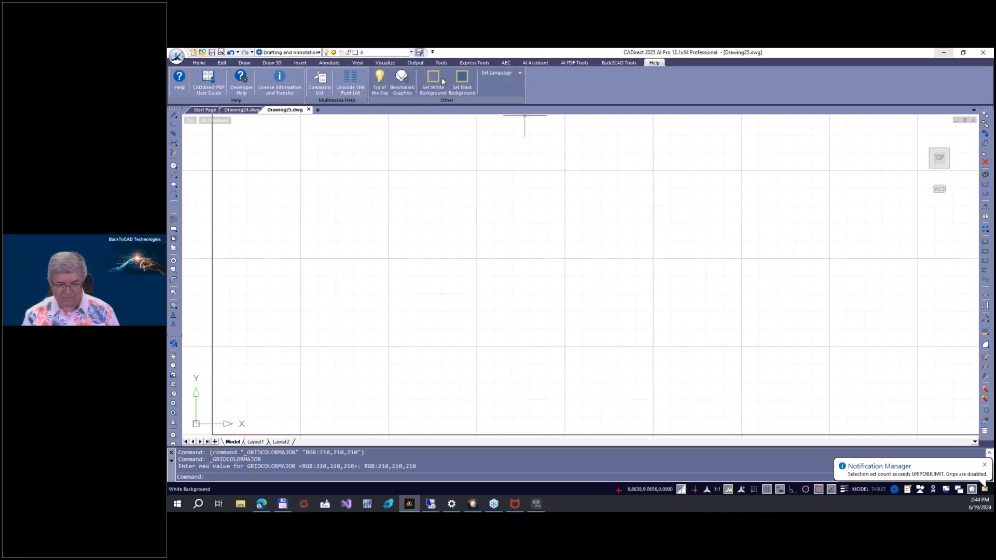
Give the new drawing a black background and load print2cad-example-5-hv.pdf into the AI PDF import.
left_click(462, 80)
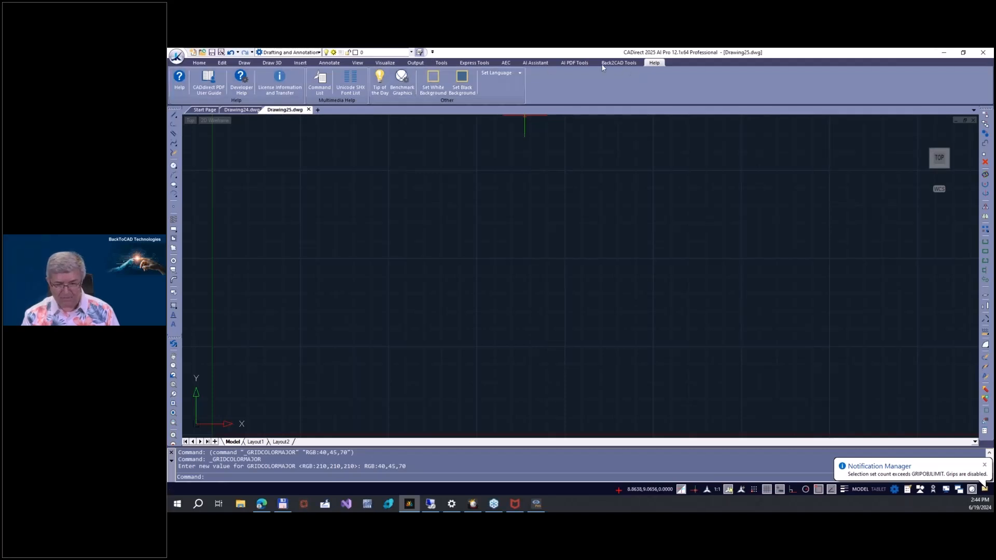
left_click(575, 63)
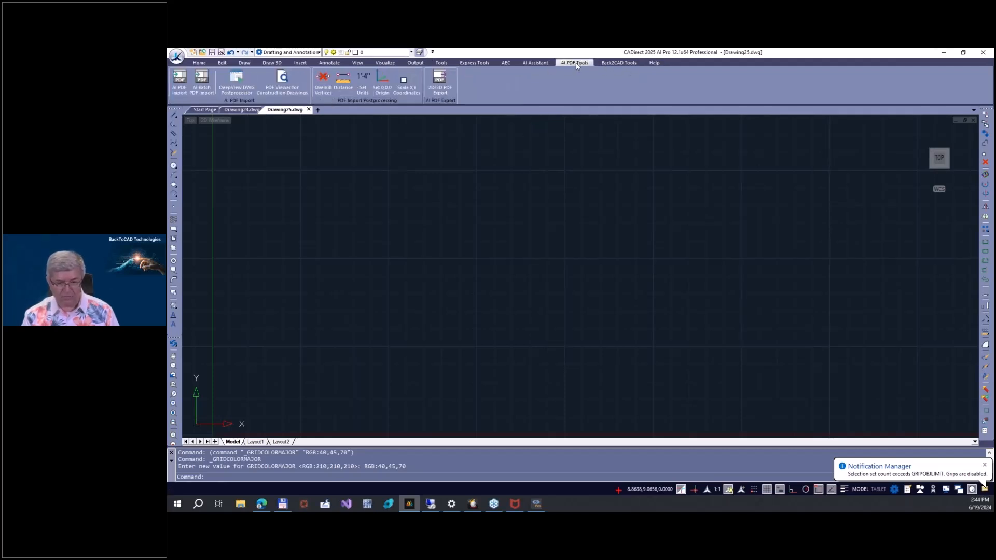
left_click(179, 81)
left_click(639, 180)
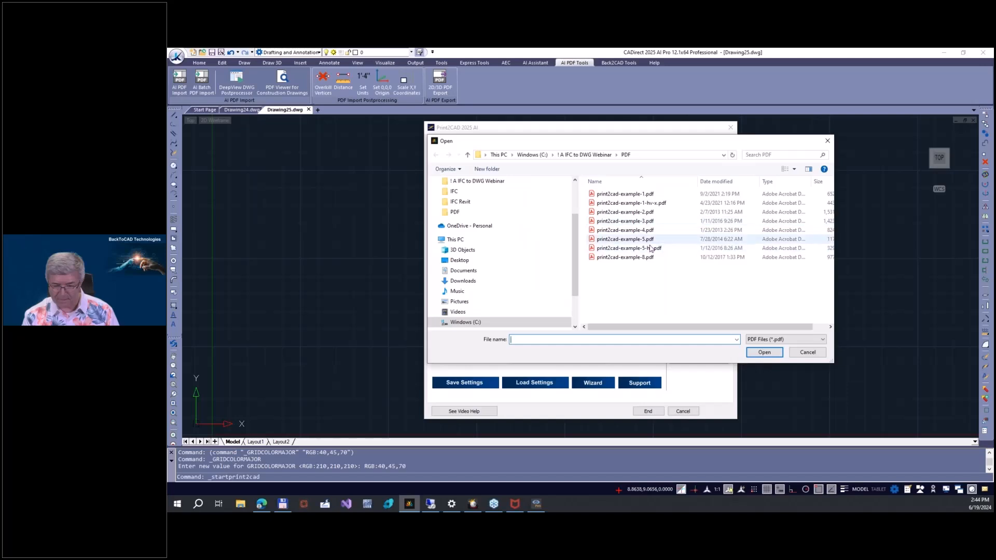
double_click(652, 248)
Set raster-to-vector conversion to AI Line and Symbol Recognition with the AI Recognition of Edgy Lines, Corners preset, and accept the settings.
left_click(708, 285)
left_click(486, 196)
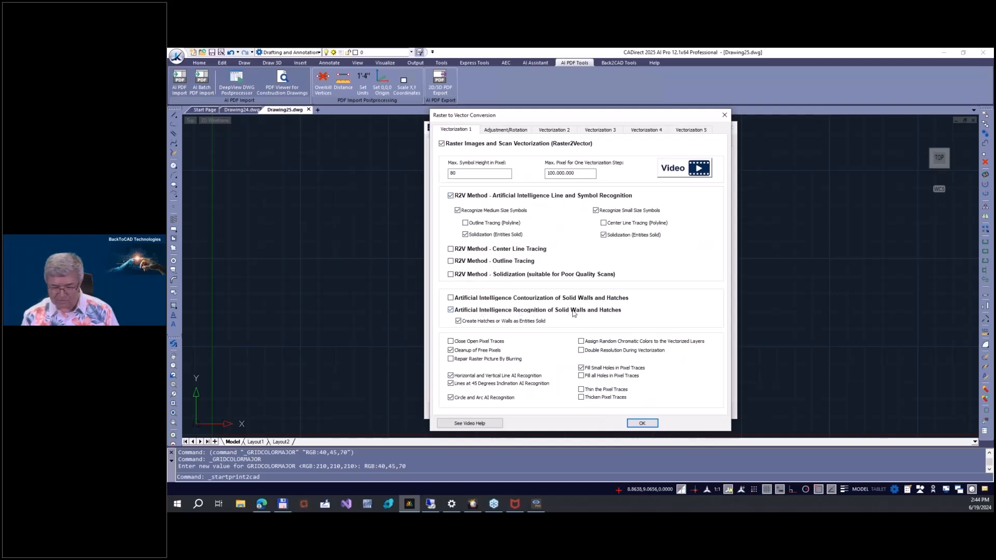
left_click(685, 130)
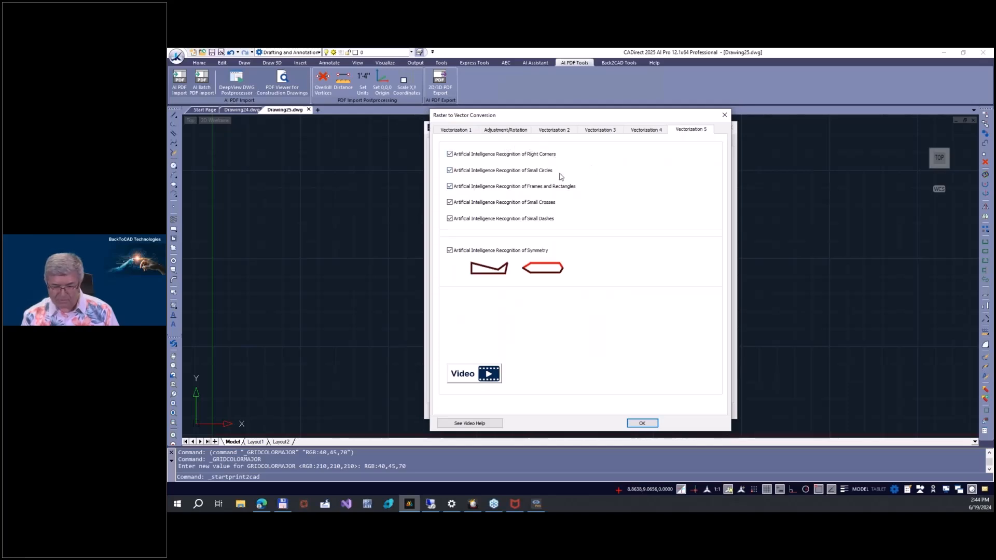
left_click(655, 131)
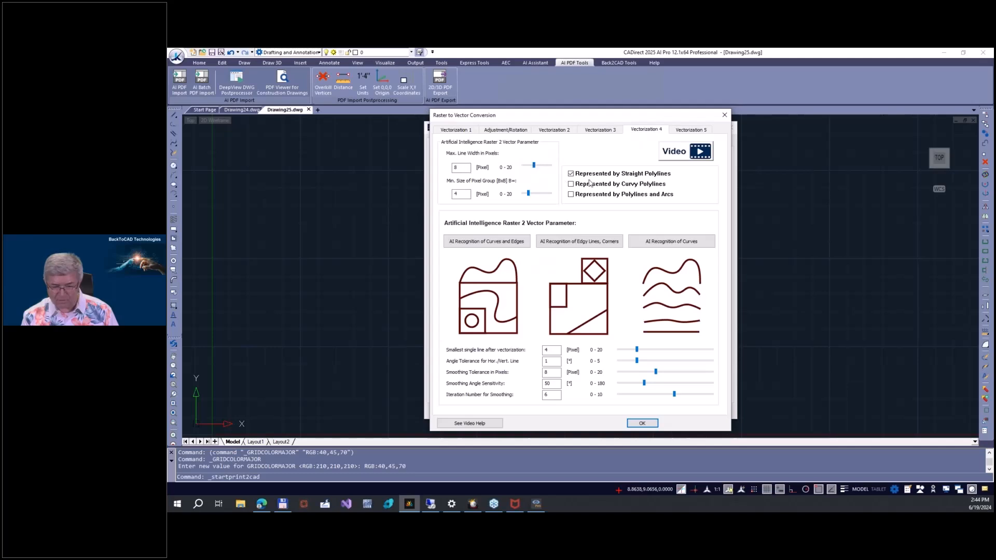
left_click(591, 248)
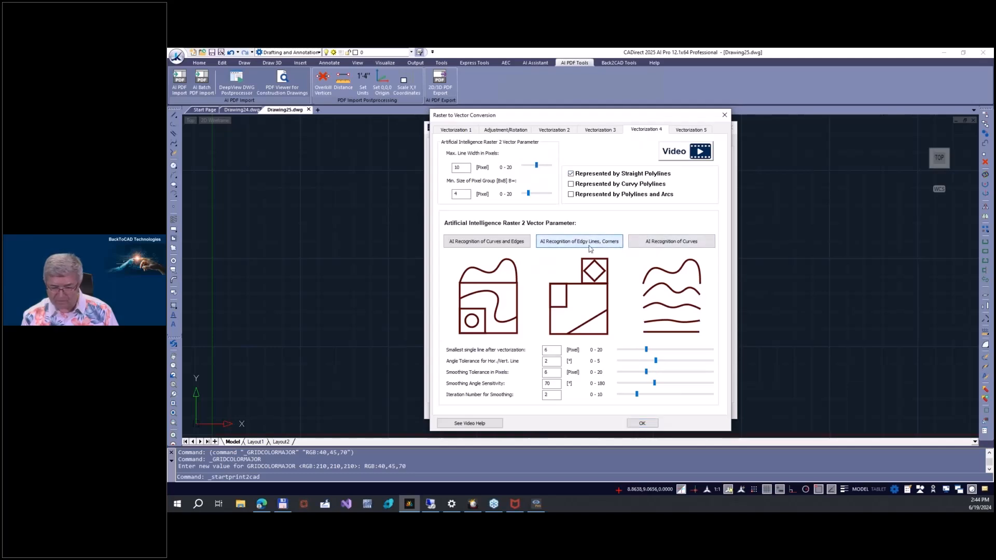
left_click(601, 130)
left_click(553, 130)
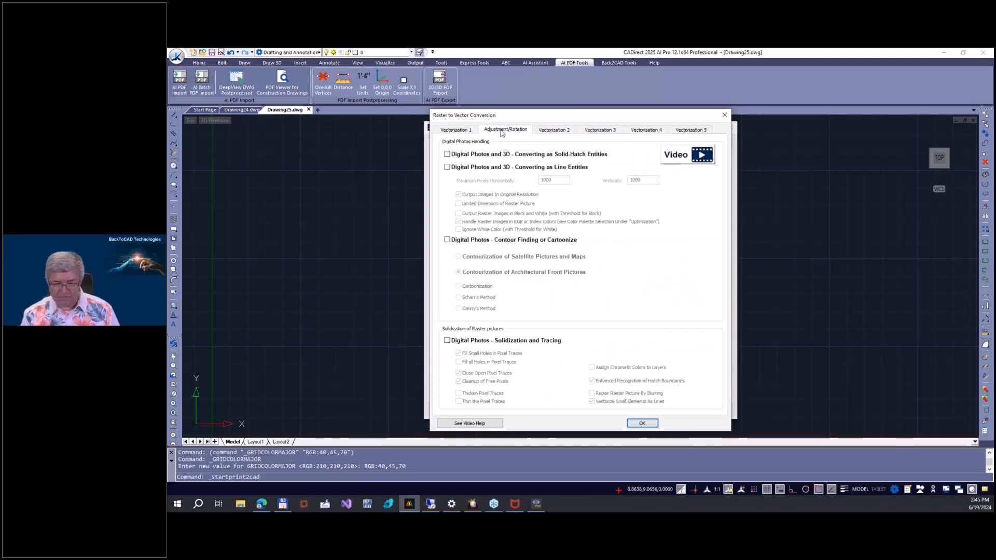
left_click(457, 130)
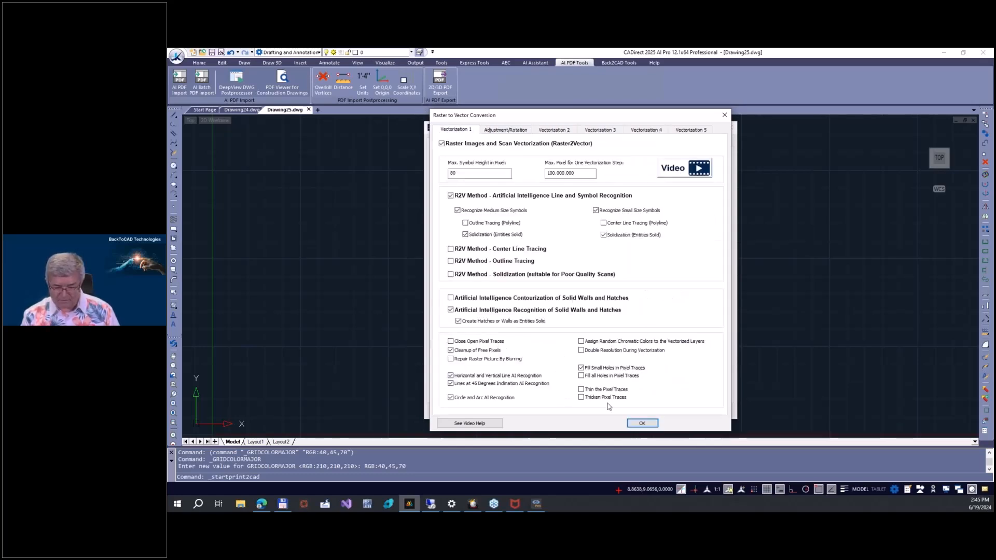
left_click(642, 423)
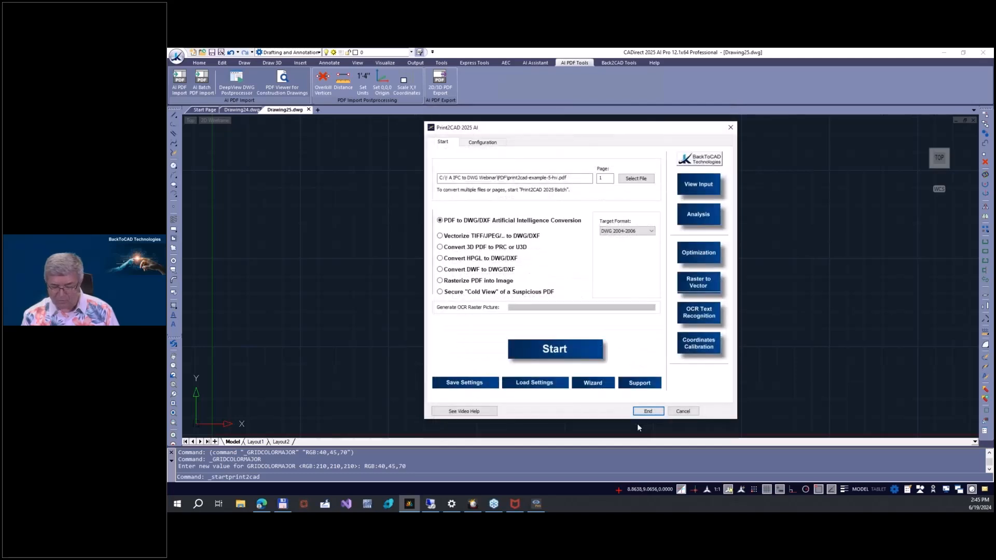
Preview the wizard's Contour Map and Electrical conversion examples and leave it without loading any settings.
left_click(596, 384)
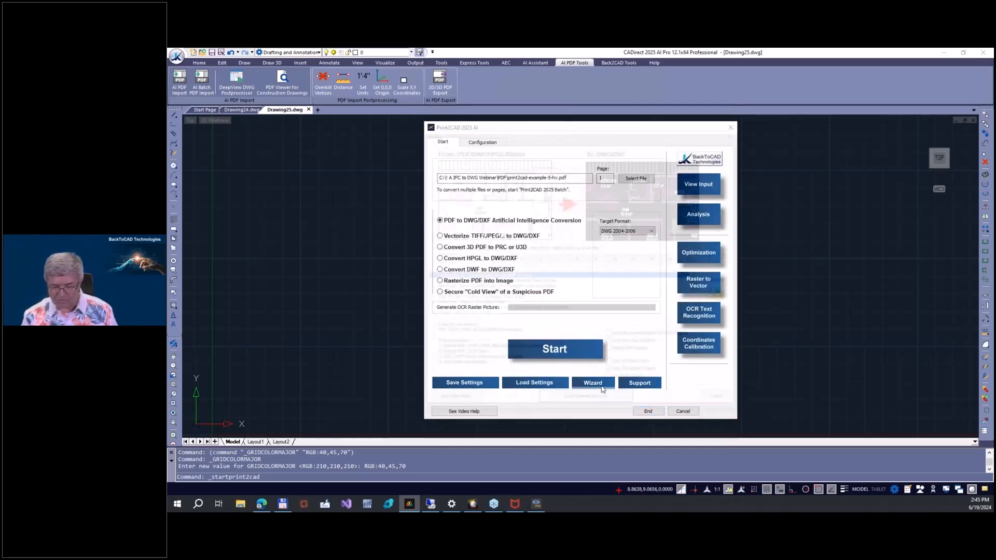
left_click(462, 258)
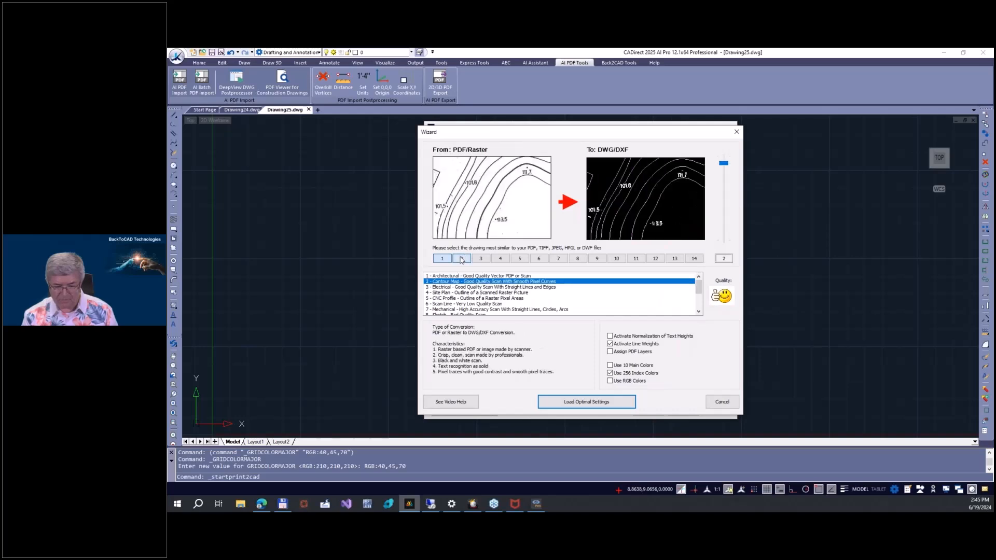
left_click(482, 259)
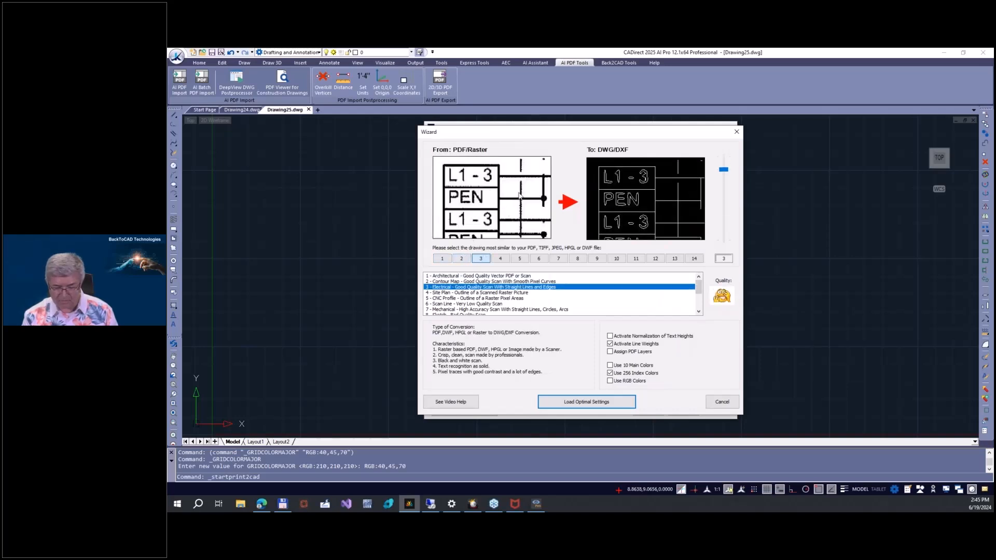
left_click(722, 403)
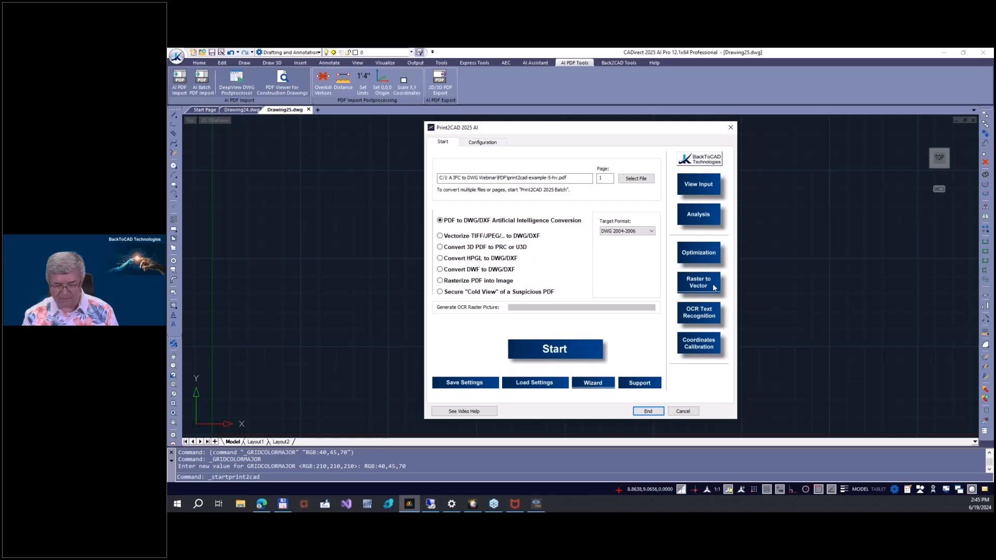
Convert the PDF into the drawing and close the converter.
left_click(557, 349)
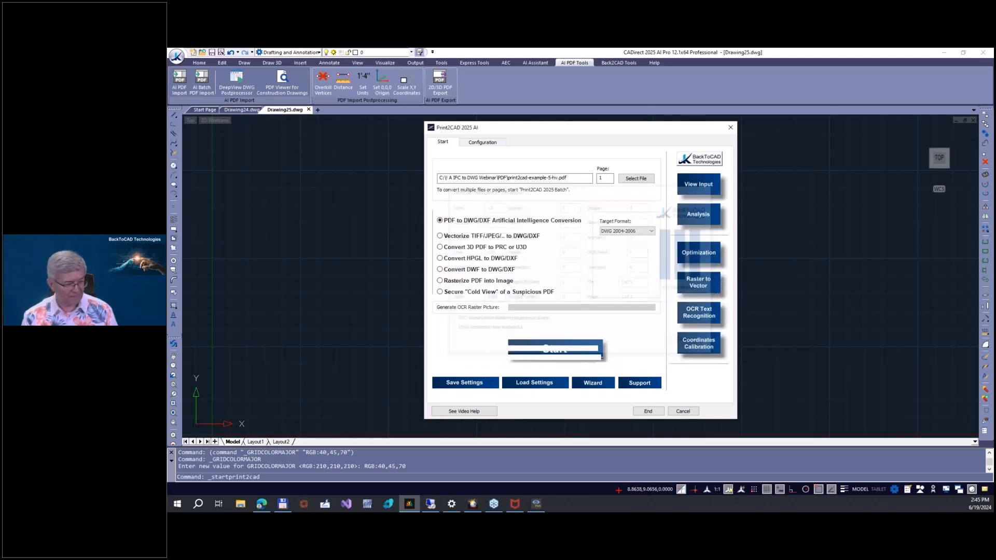
left_click(377, 402)
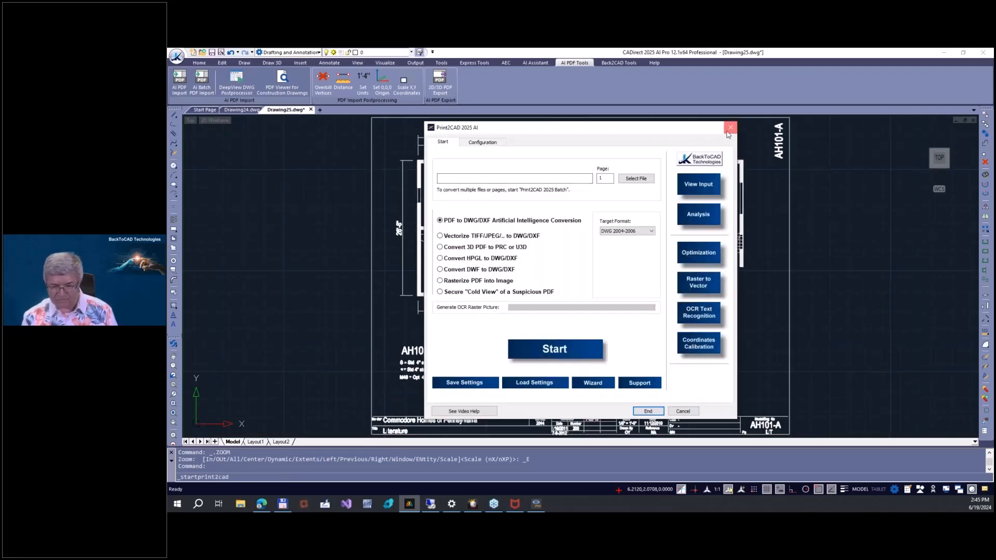
Examine the vectorized solid walls, room labels and bathroom details around Bdrm 3 and Ba 2.
scroll(440, 213, "up", 5)
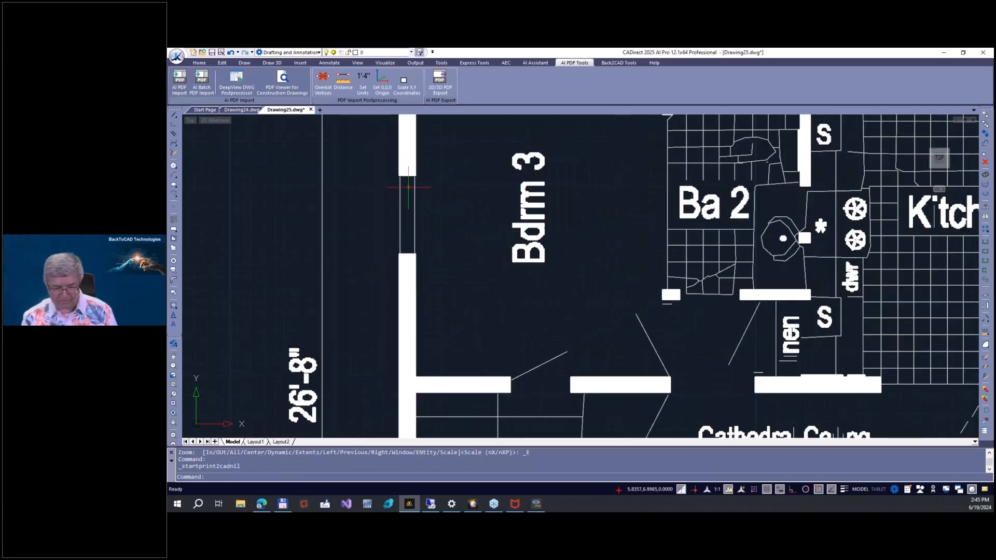
scroll(491, 207, "down", 4)
left_click(466, 135)
key("Escape")
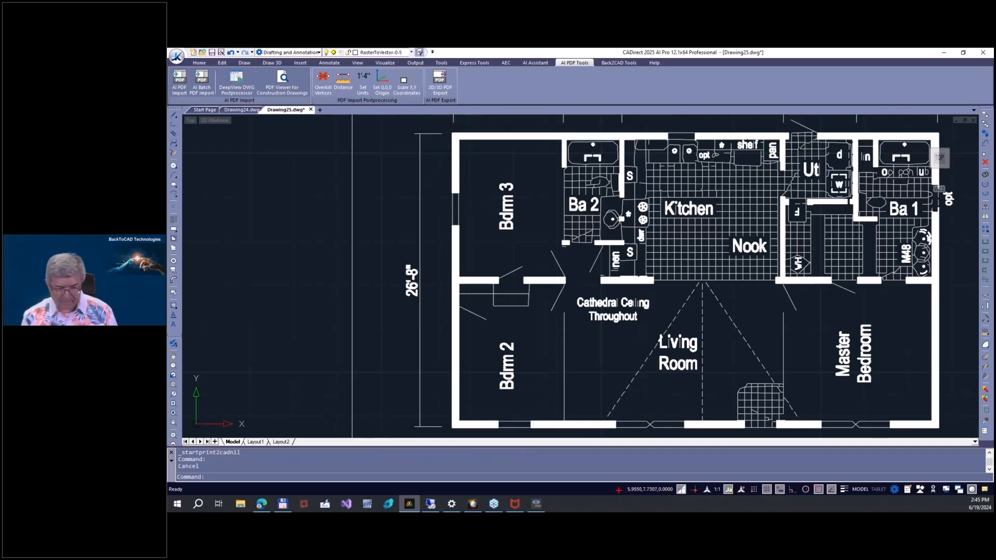
scroll(451, 166, "down", 2)
scroll(576, 323, "down", 2)
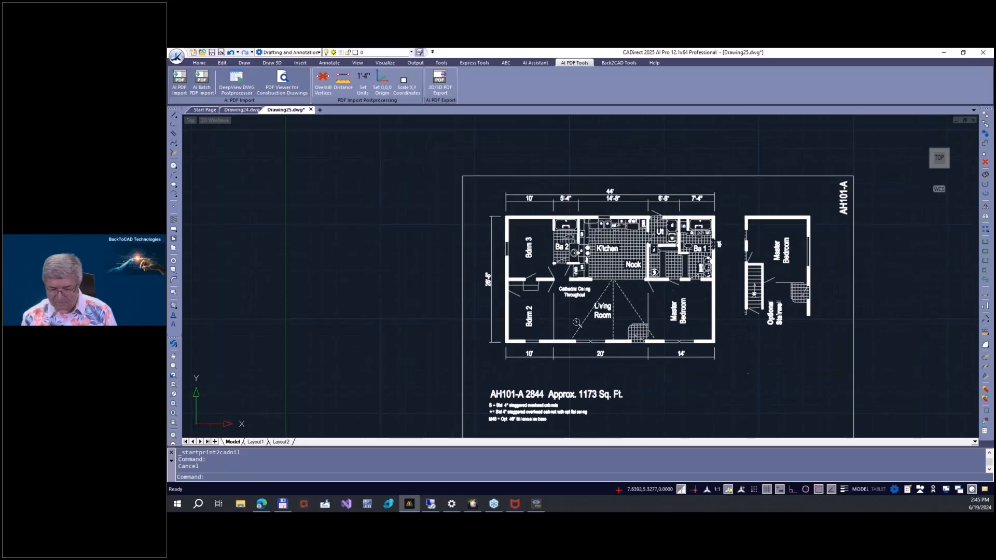
scroll(576, 323, "up", 8)
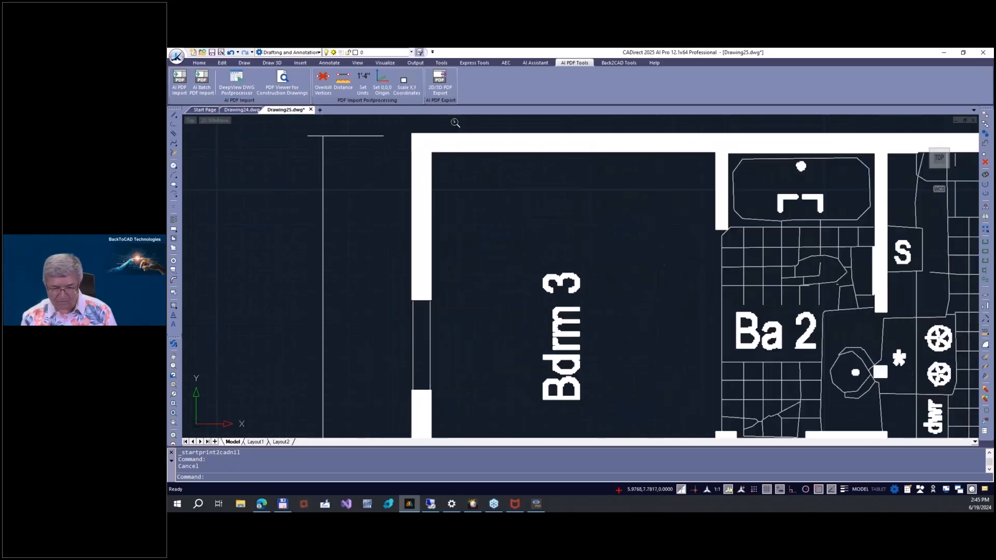
scroll(441, 154, "down", 3)
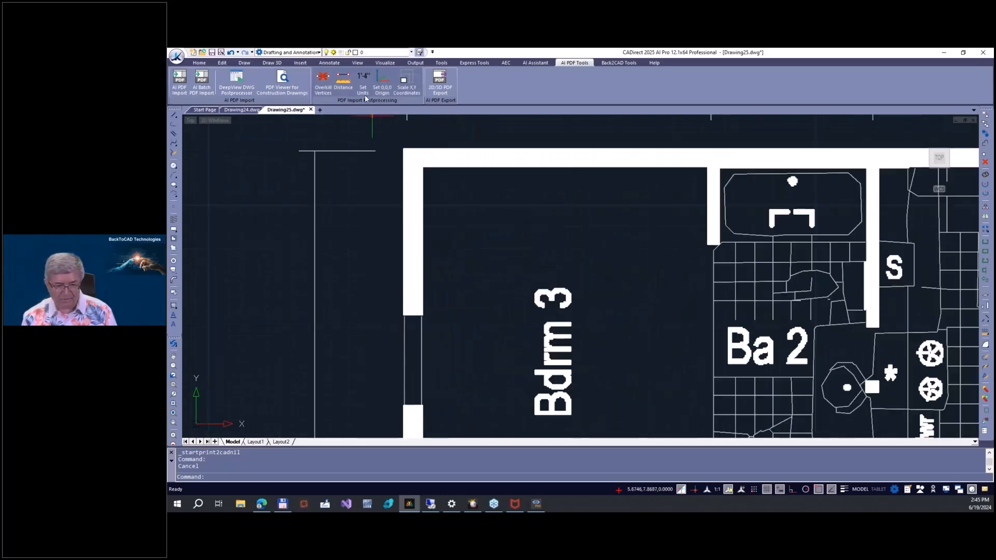
Switch the RasterToVector layers off and back on to check which plan elements each one holds.
left_click(220, 62)
left_click(201, 63)
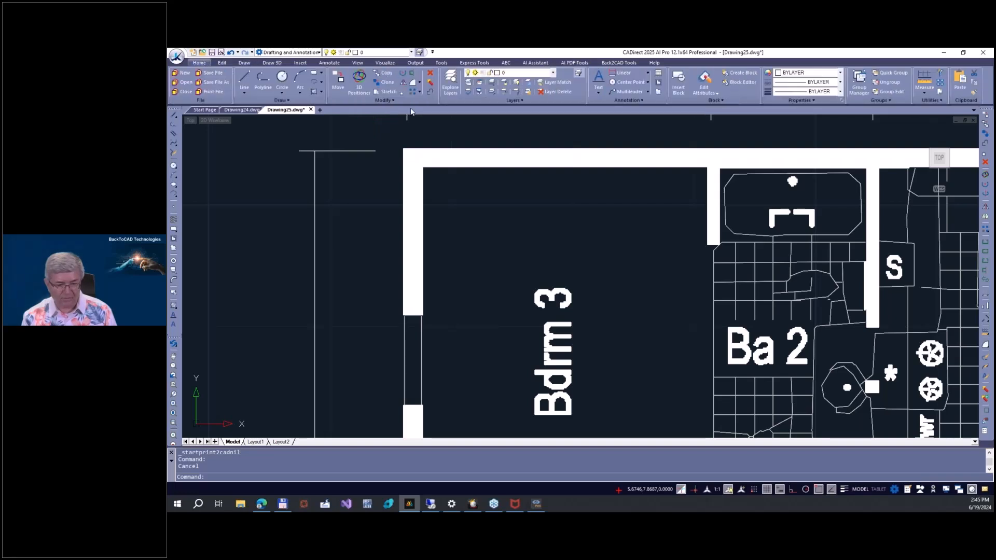
left_click(550, 72)
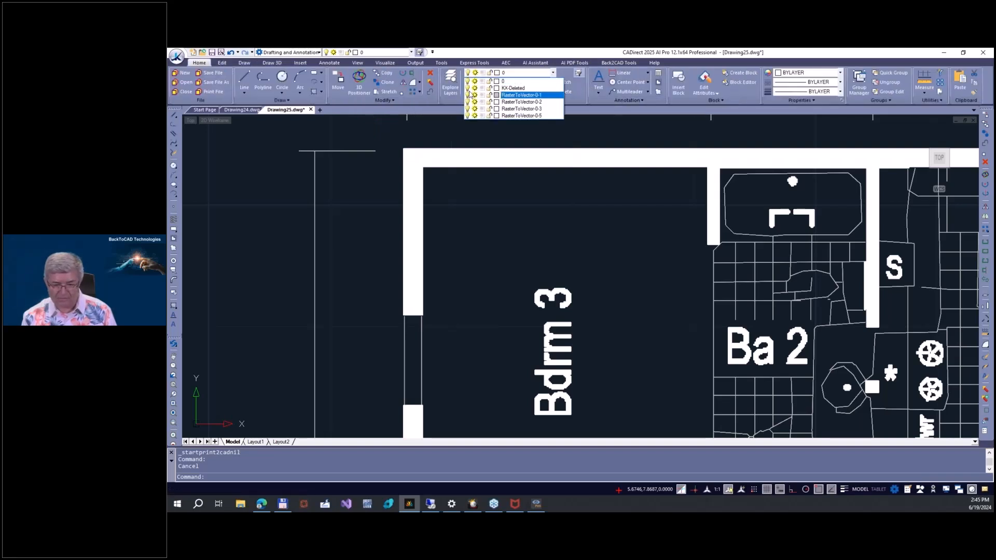
left_click(468, 108)
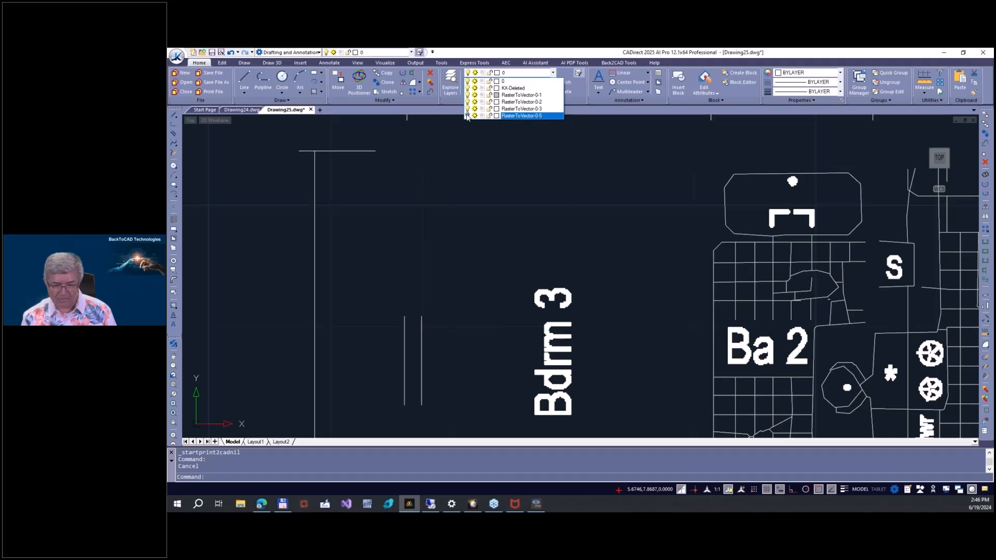
left_click(468, 109)
left_click(468, 101)
left_click(468, 102)
scroll(550, 228, "down", 2)
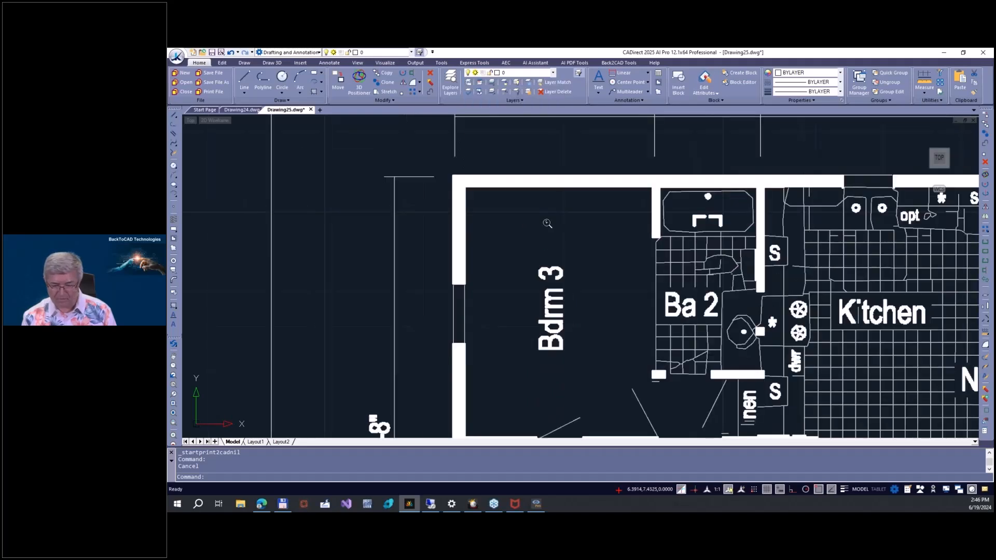
Create another new drawing and load print2cad-example-5-hv.pdf into the AI PDF import.
left_click(319, 110)
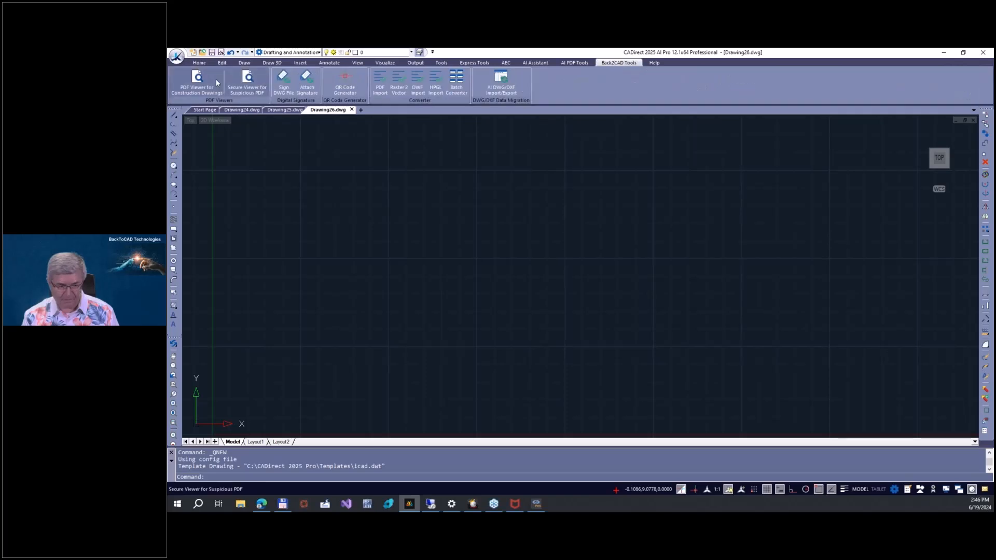
left_click(576, 63)
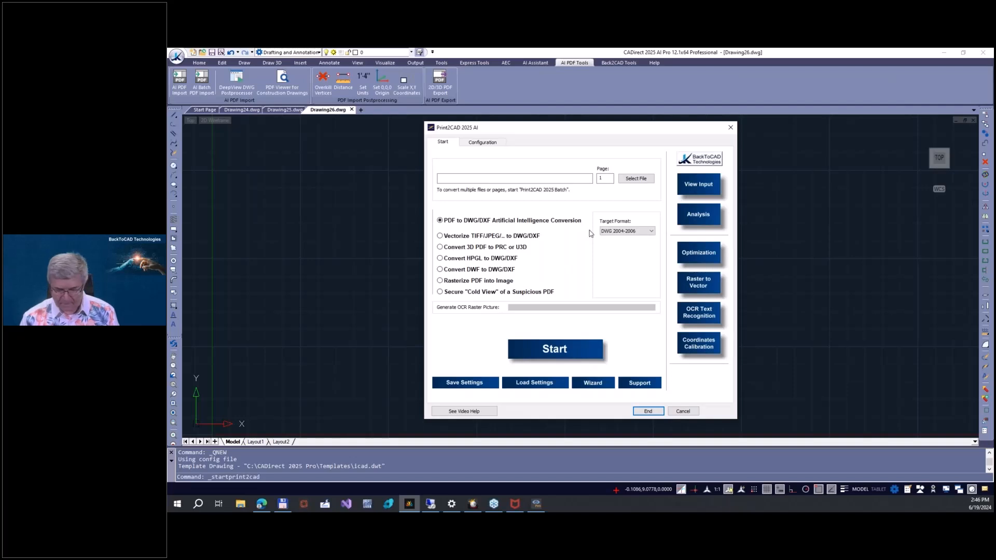
left_click(636, 179)
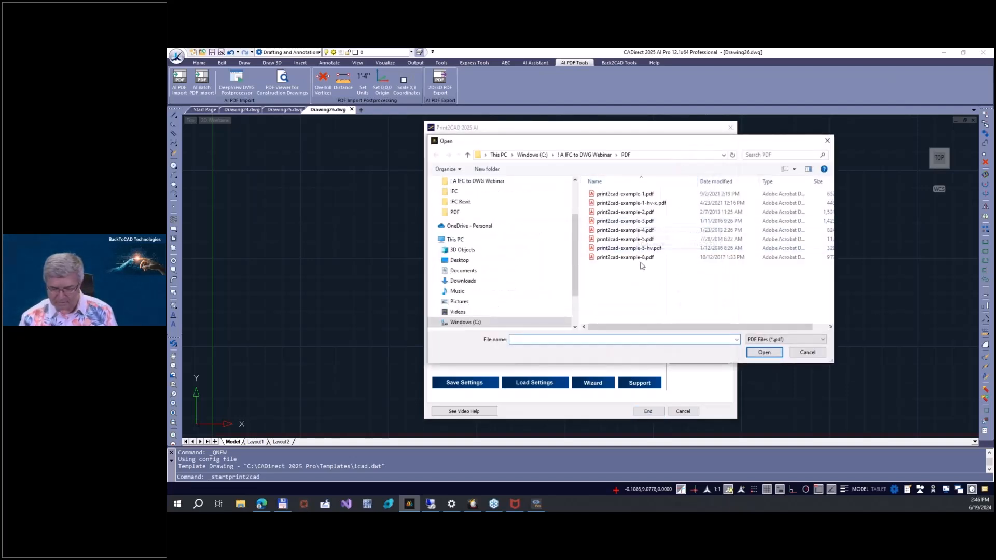
double_click(641, 251)
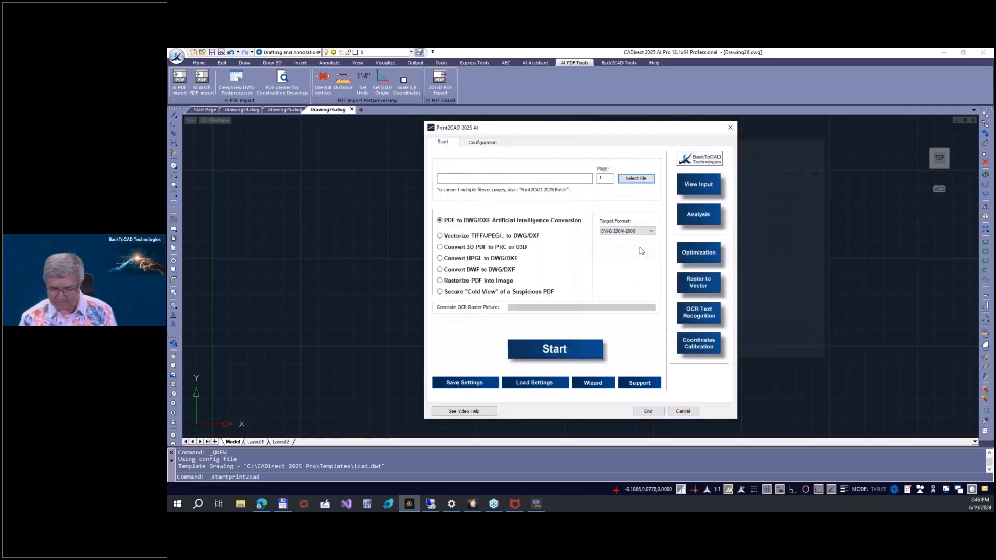
Review the AI raster-to-vector line width and smoothing parameters and keep them as they are.
left_click(698, 283)
left_click(647, 130)
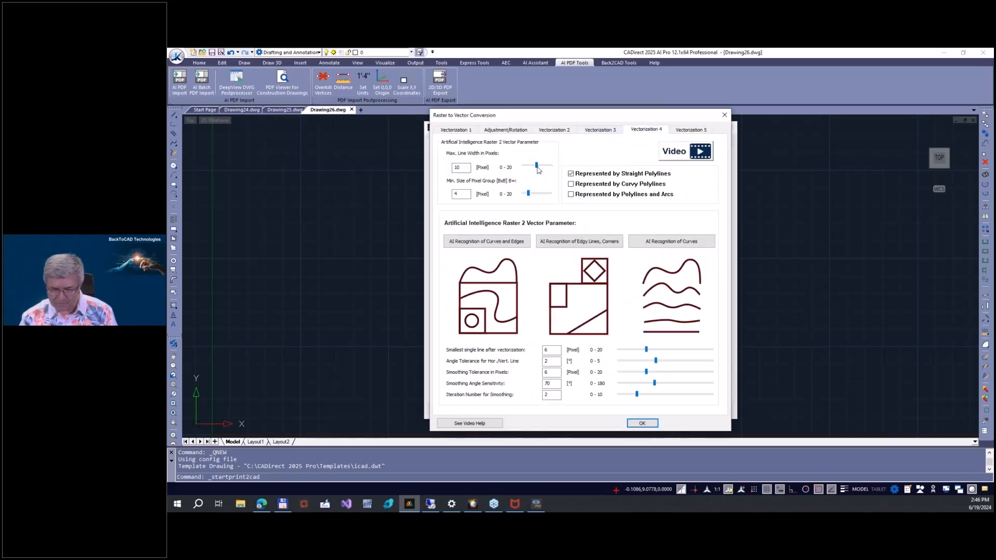
left_click(643, 423)
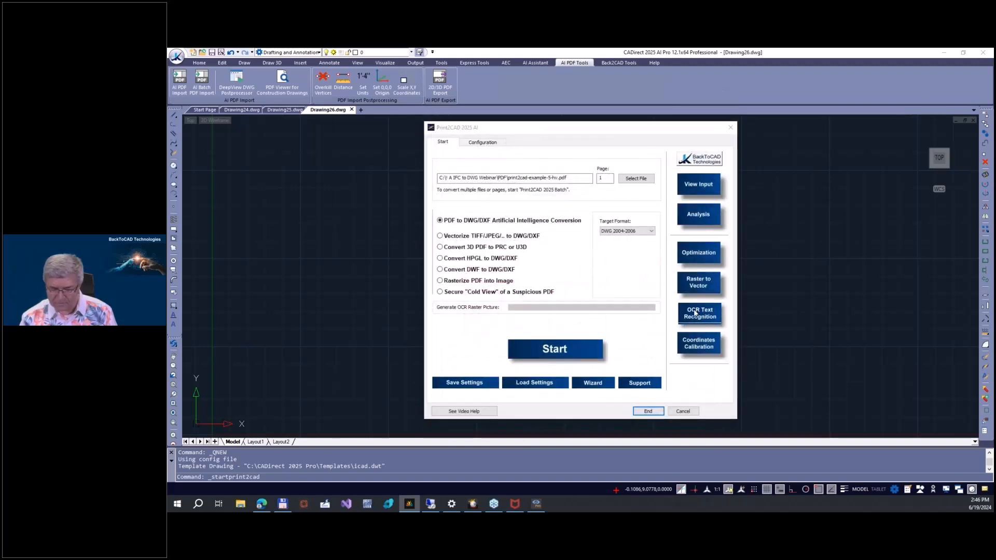
Enable Artificial Intelligence OCR text recognition for English text at 0 and 90 degree slopes.
left_click(695, 313)
left_click(450, 143)
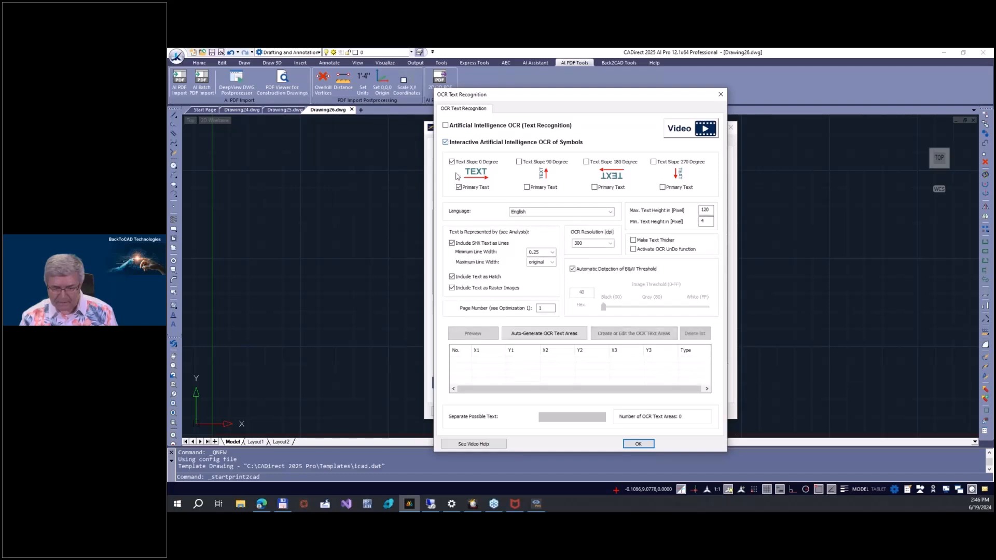
left_click(473, 126)
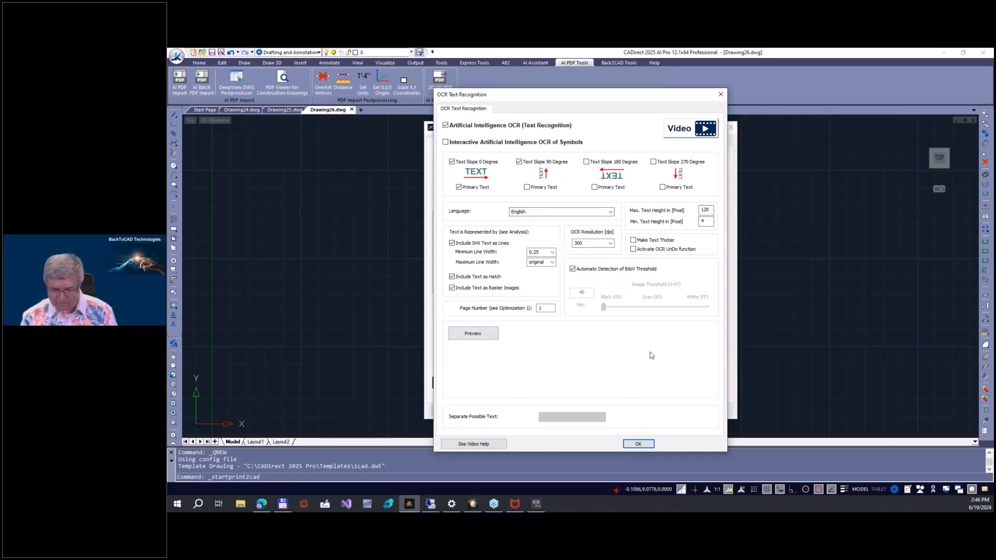
left_click(638, 444)
Start the import with text recognition and correct the first recognized word to Drawn.
left_click(578, 350)
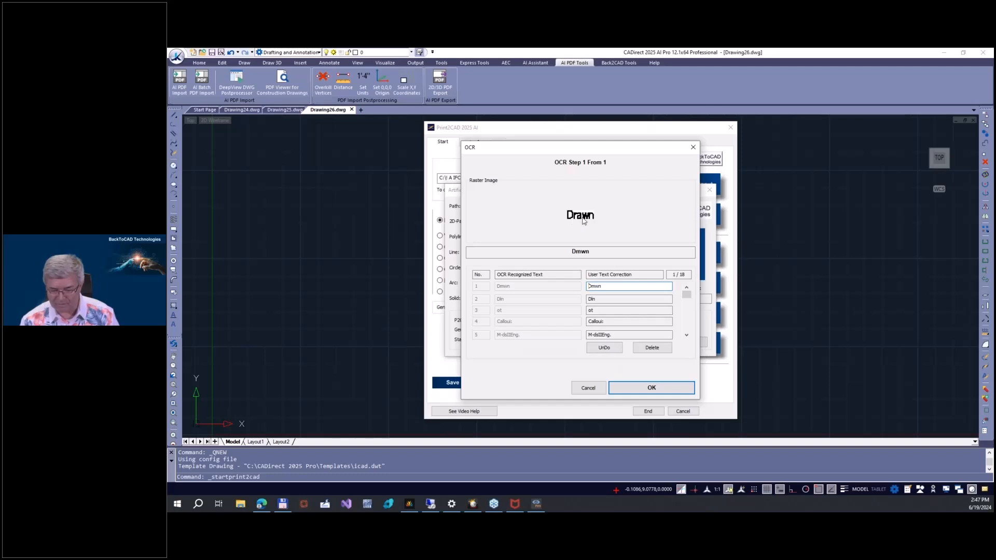
key("shift+End")
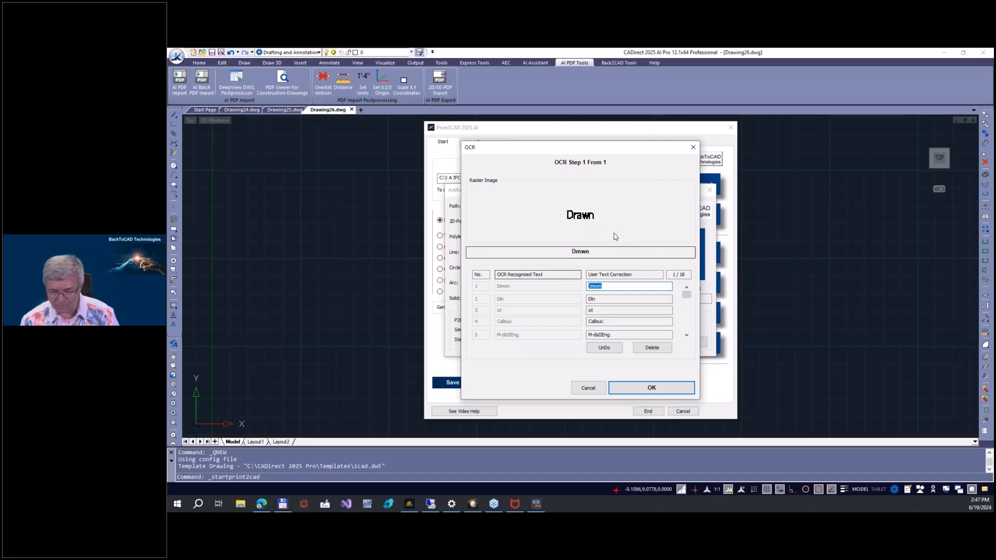
type("Dra")
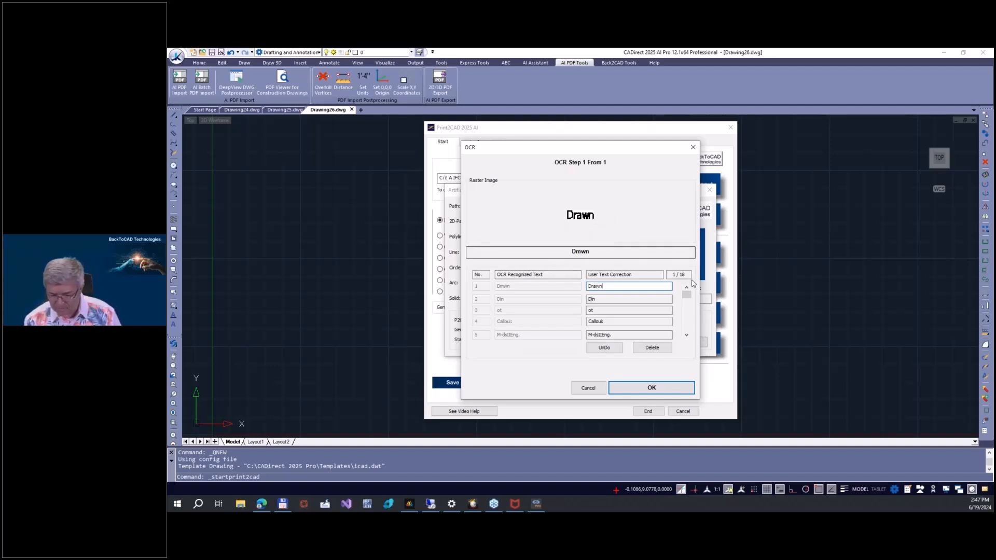
key("Return")
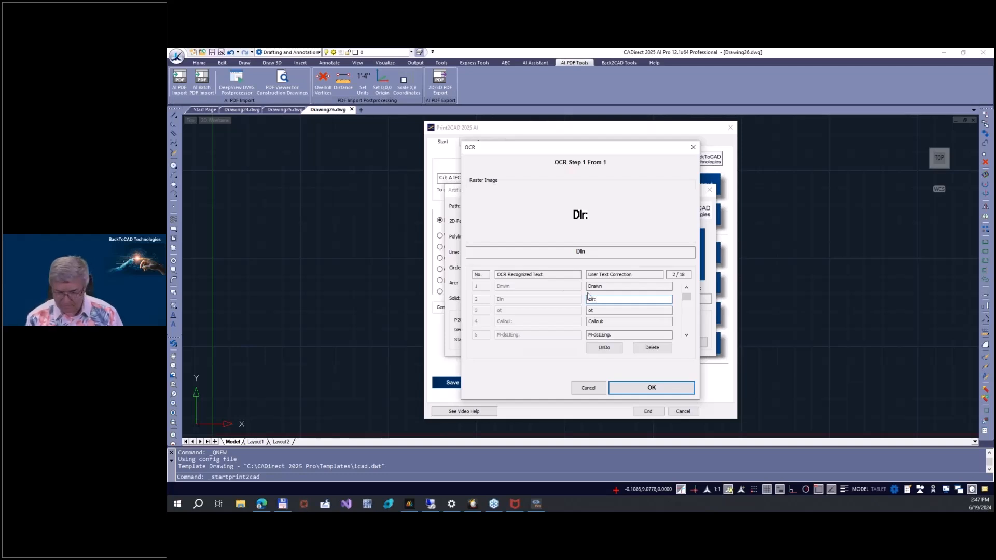
Review the remaining recognized texts, accept the OCR corrections and place the converted floor plan in the drawing.
left_click_drag(687, 298, 692, 324)
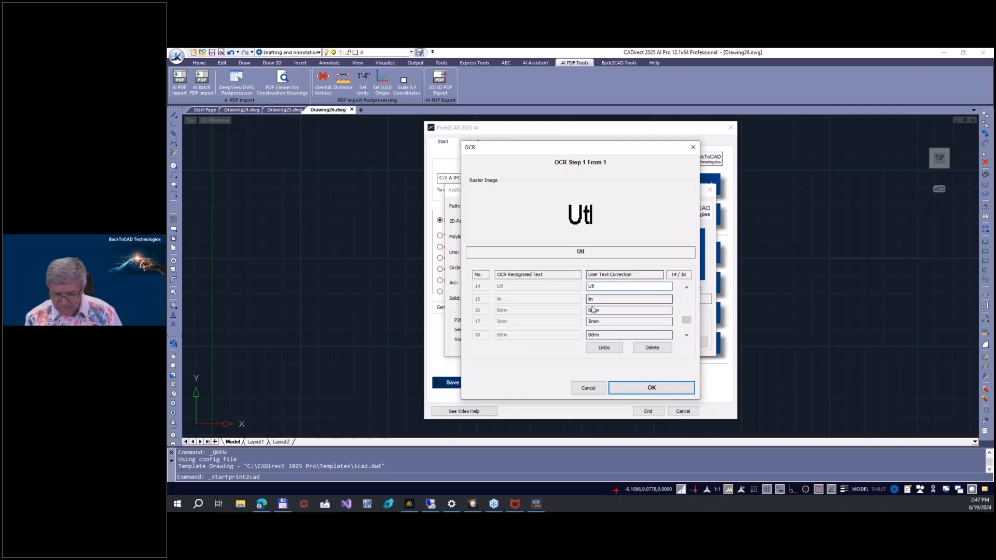
key("End")
left_click(595, 300)
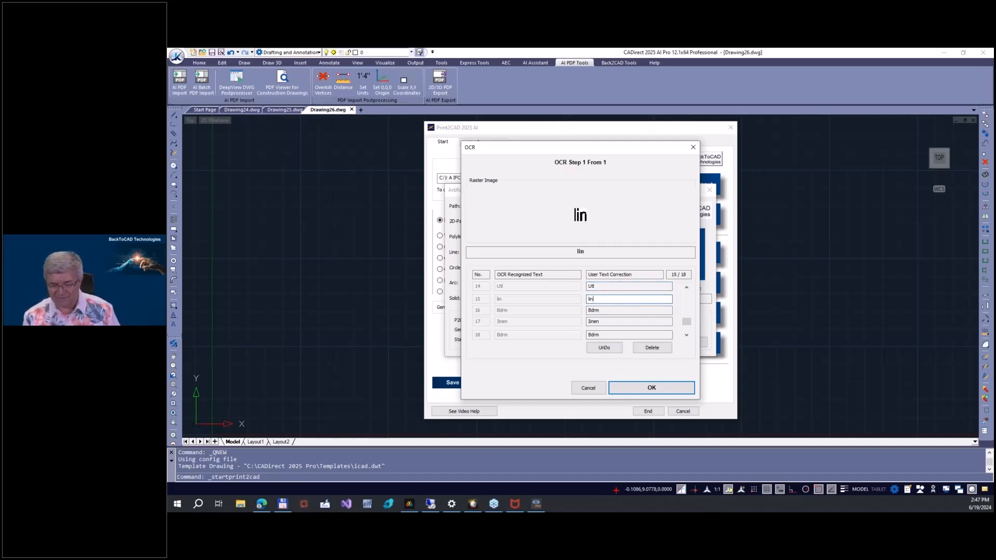
left_click(643, 388)
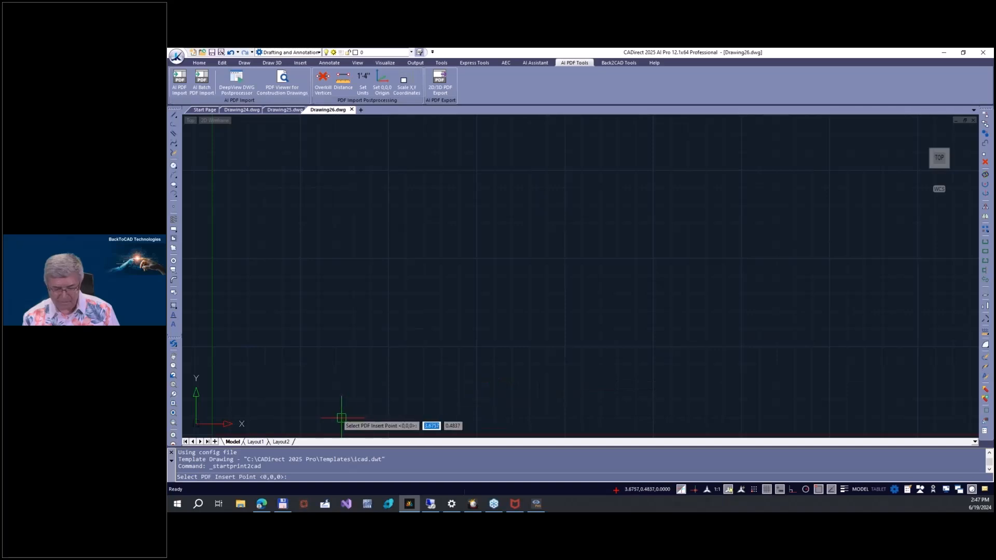
left_click(342, 418)
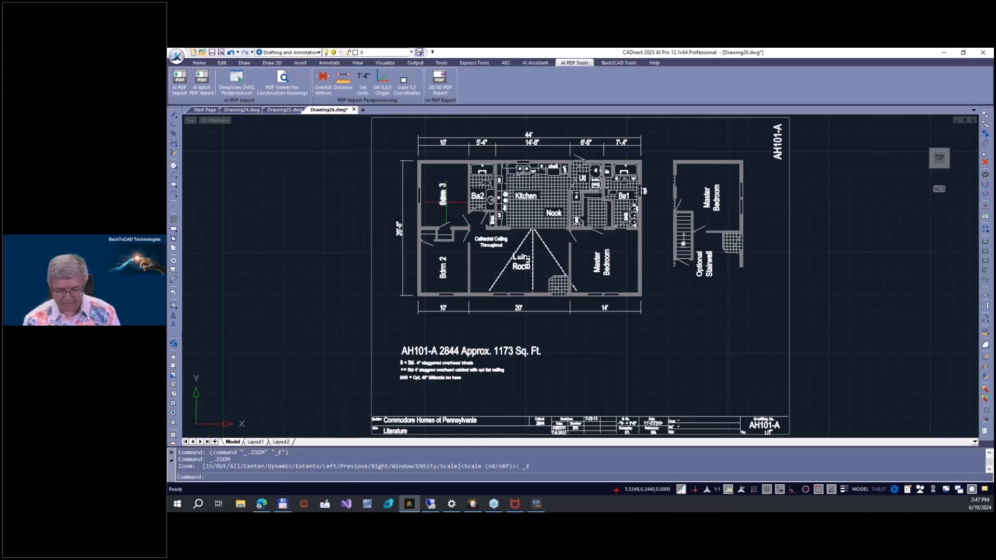
Select the 26'-8" and 10' dimension texts and test their grips to check that they are separate text objects.
scroll(444, 202, "up", 3)
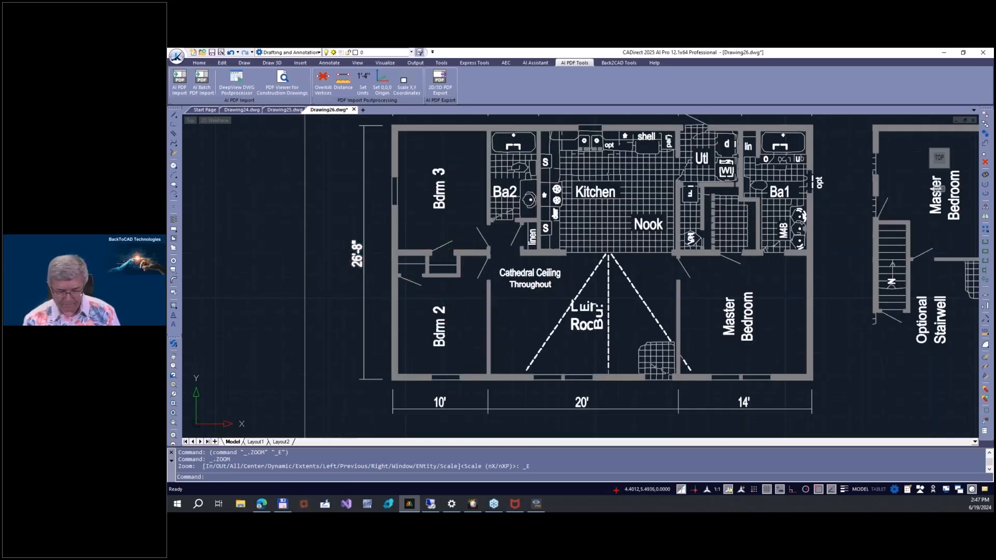
scroll(359, 260, "up", 3)
left_click(358, 271)
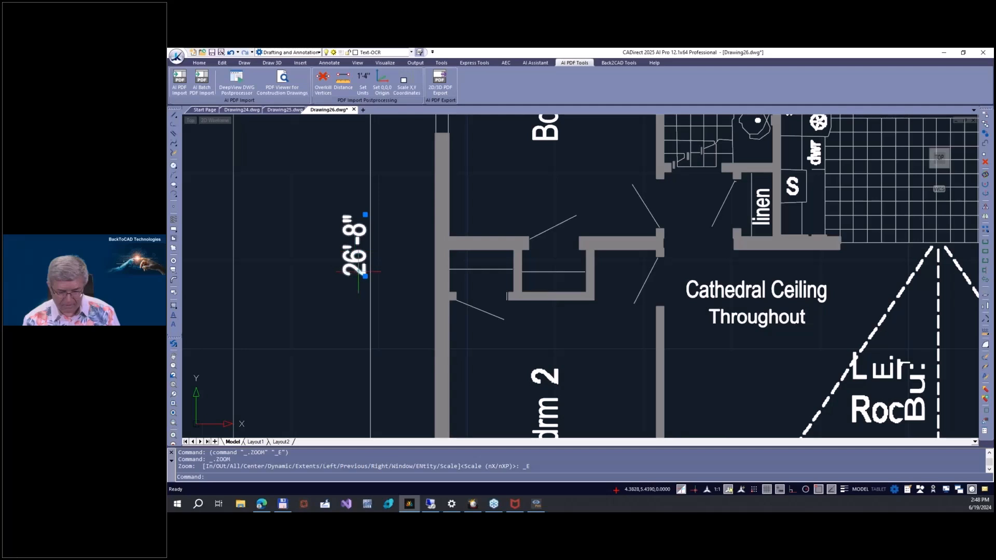
left_click(365, 276)
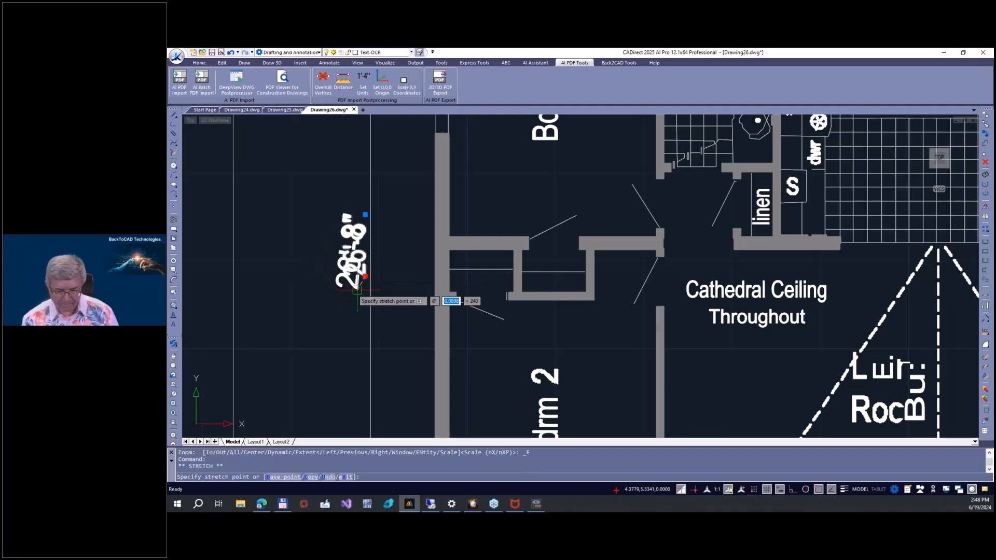
key("Escape")
scroll(434, 280, "down", 4)
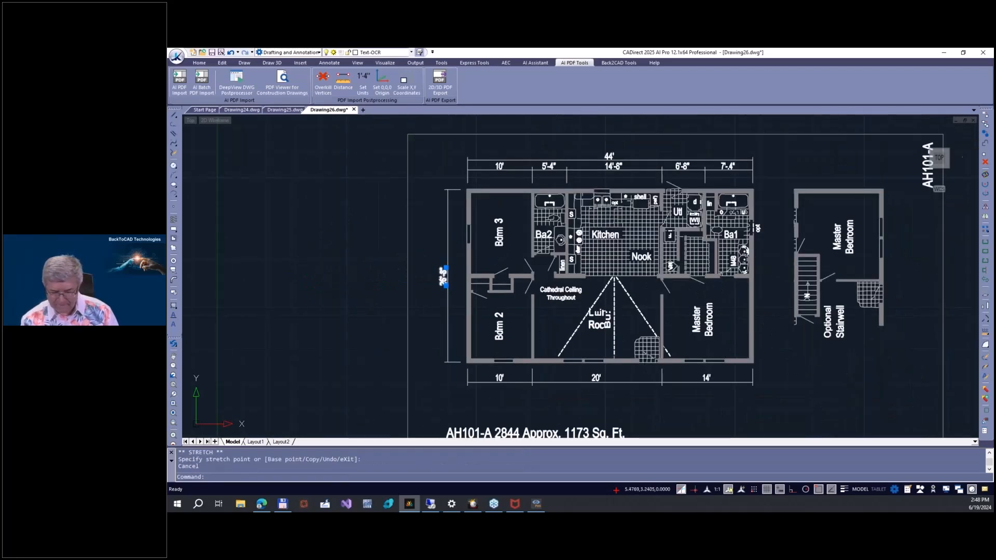
scroll(503, 330, "up", 5)
left_click(502, 330)
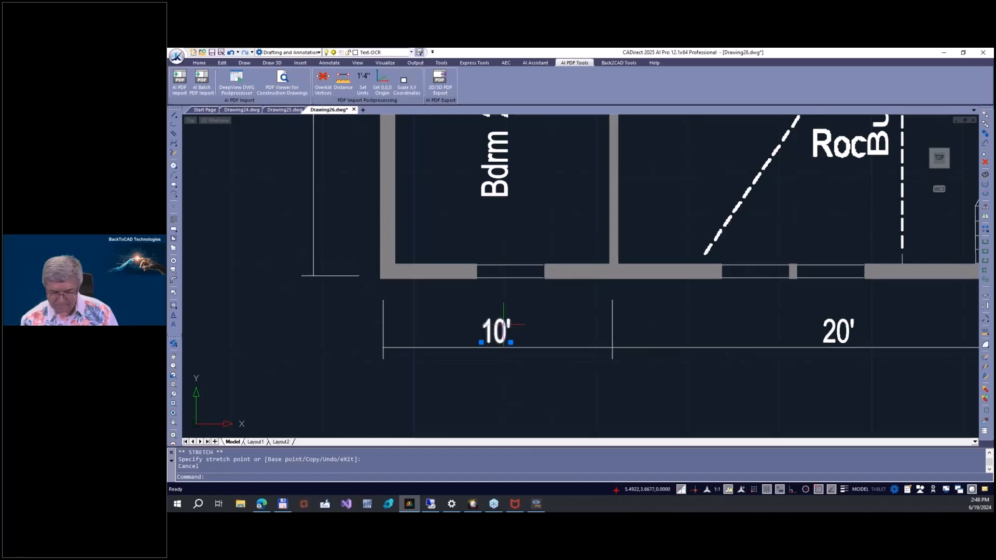
left_click(481, 343)
key("Escape")
scroll(538, 337, "down", 5)
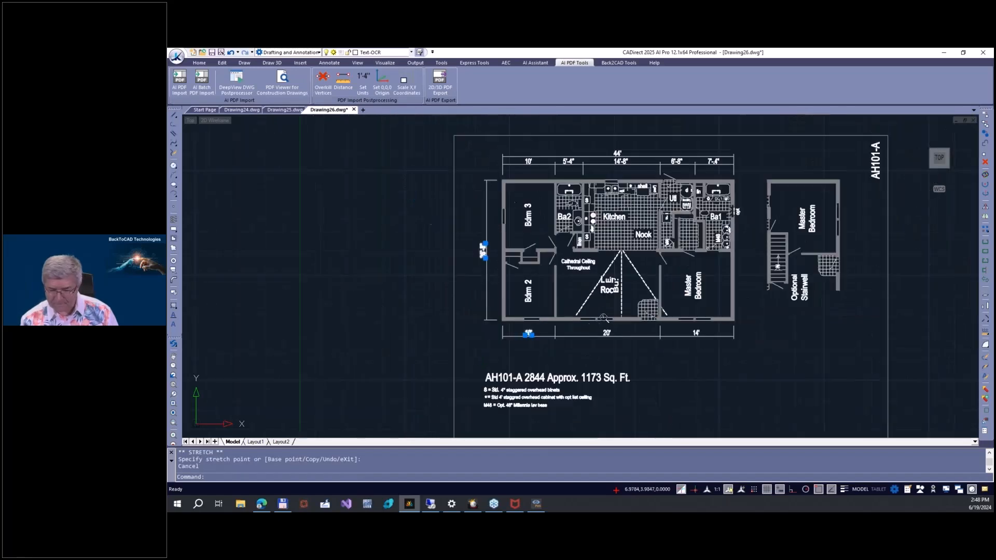
Check the Bedroom label in the optional stairwell plan as a text object, clear the selection and examine the whole plan.
left_click(811, 221)
left_click(816, 214)
left_click(814, 233)
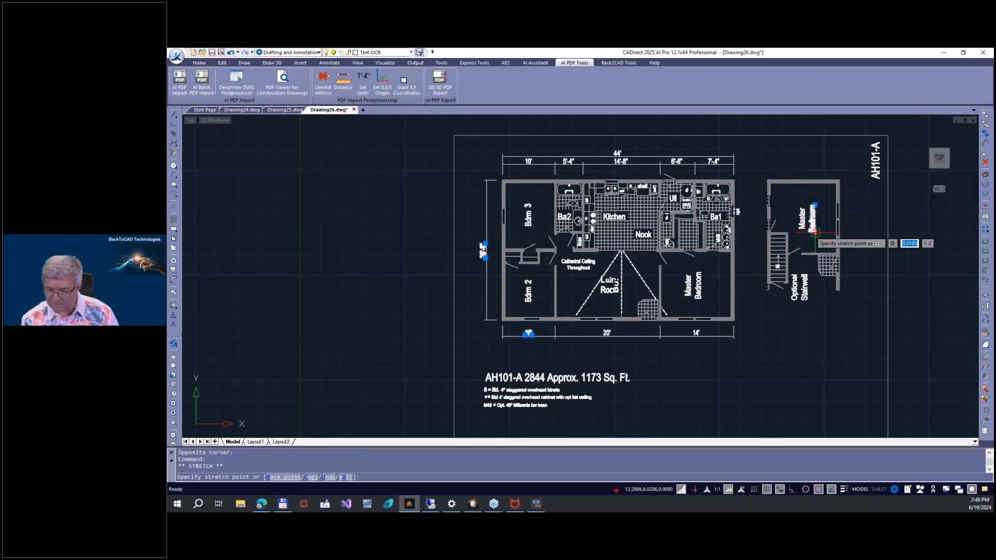
key("Escape")
key("Escape")
scroll(688, 341, "down", 2)
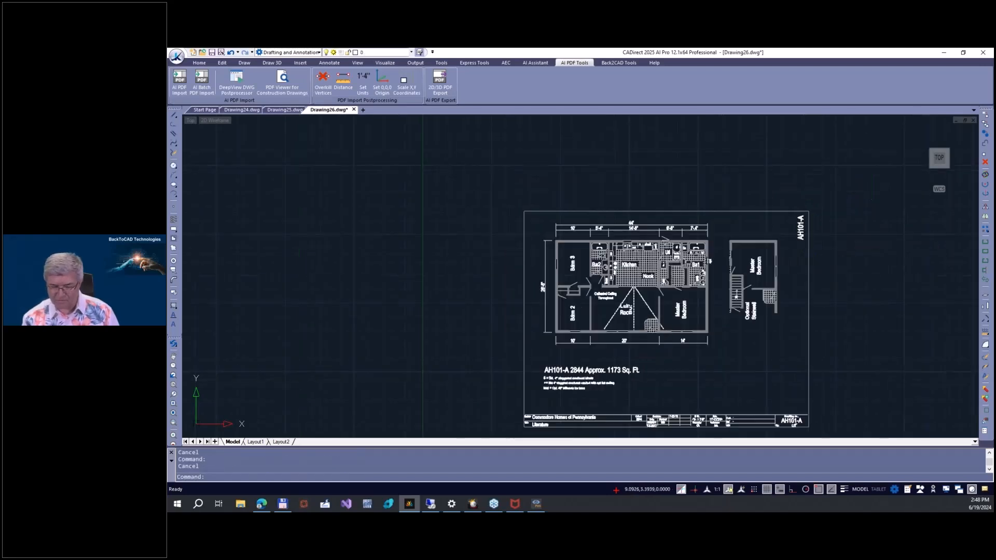
scroll(688, 341, "up", 4)
scroll(688, 341, "down", 1)
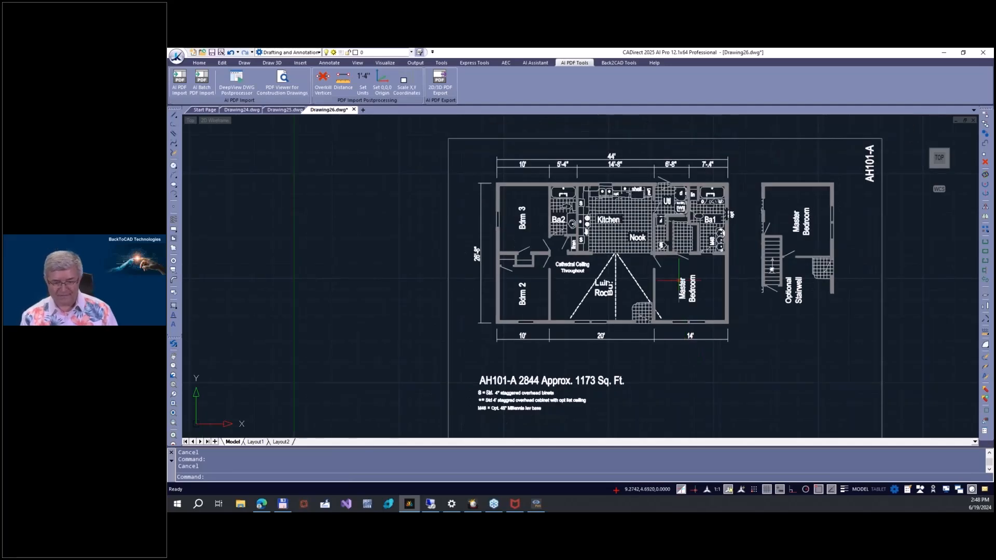